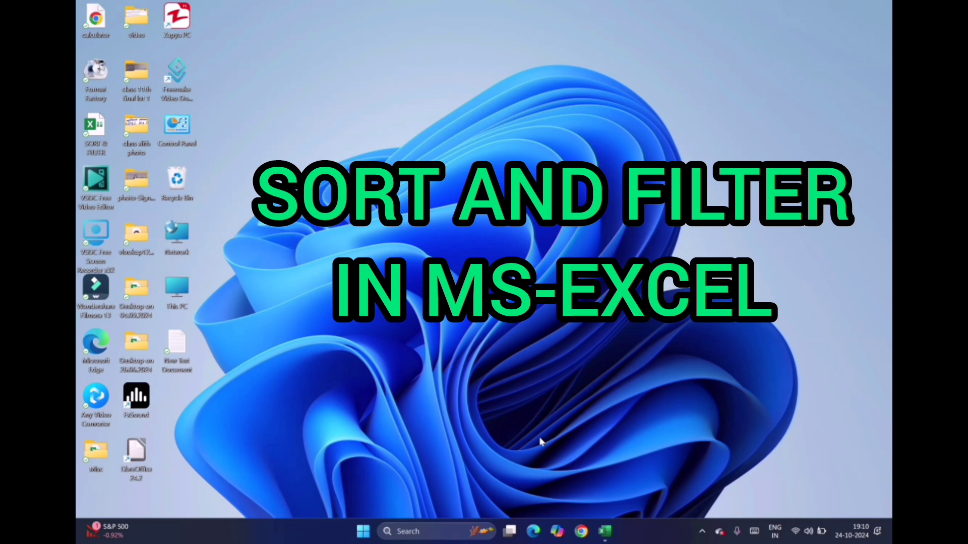
{"action": "left_click", "coordinate": [605, 531]}
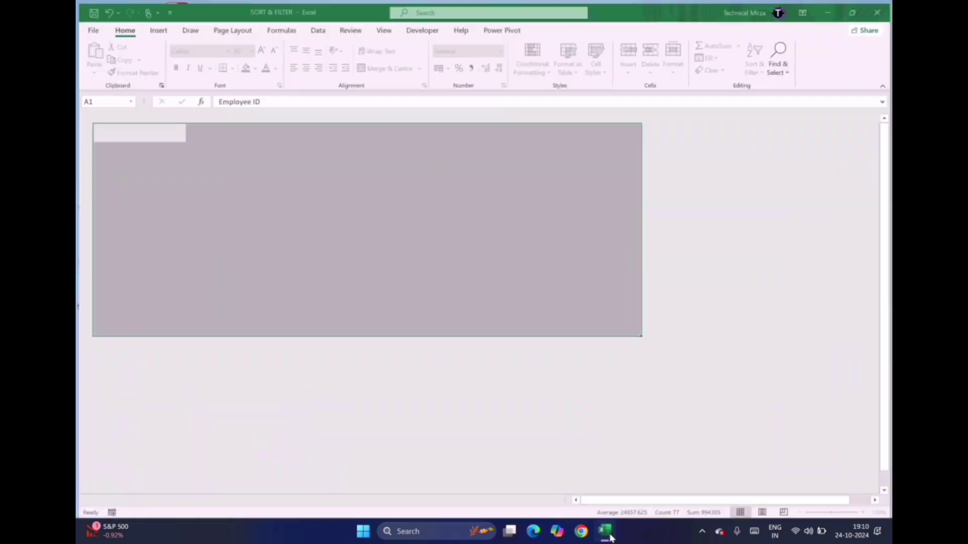
{"action": "left_click", "coordinate": [548, 372]}
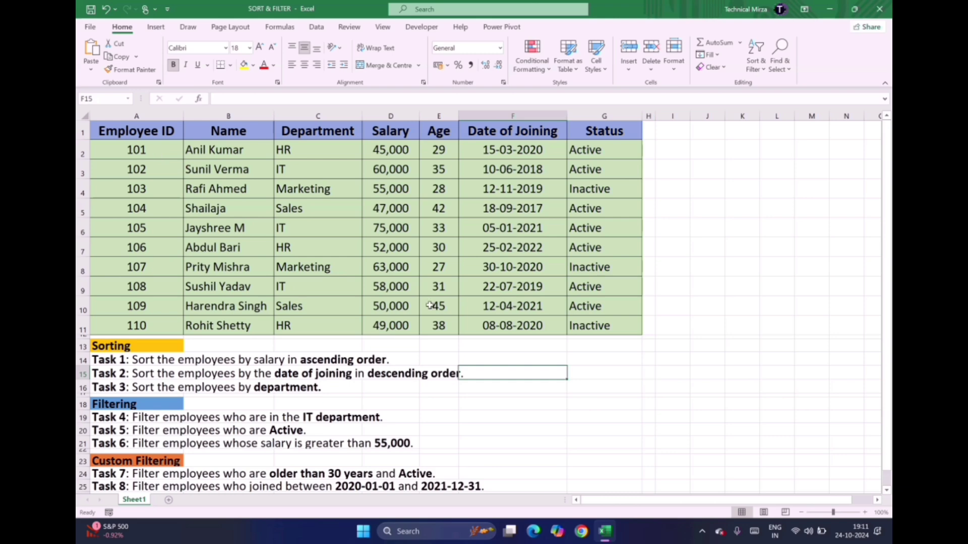
{"action": "left_click", "coordinate": [645, 414]}
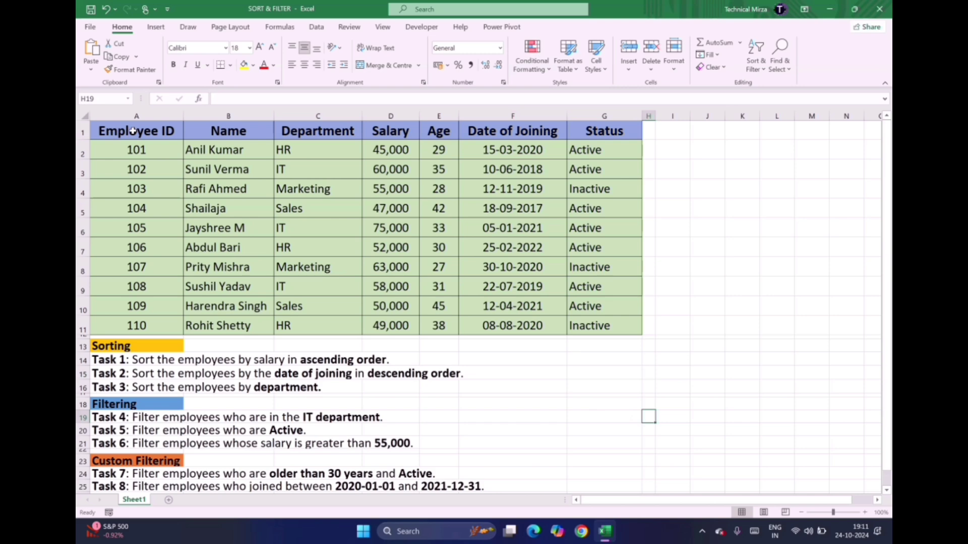
{"action": "mouse_move", "coordinate": [132, 131]}
{"action": "left_mouse_down"}
{"action": "mouse_move", "coordinate": [599, 127]}
{"action": "mouse_move", "coordinate": [597, 323]}
{"action": "left_mouse_up"}
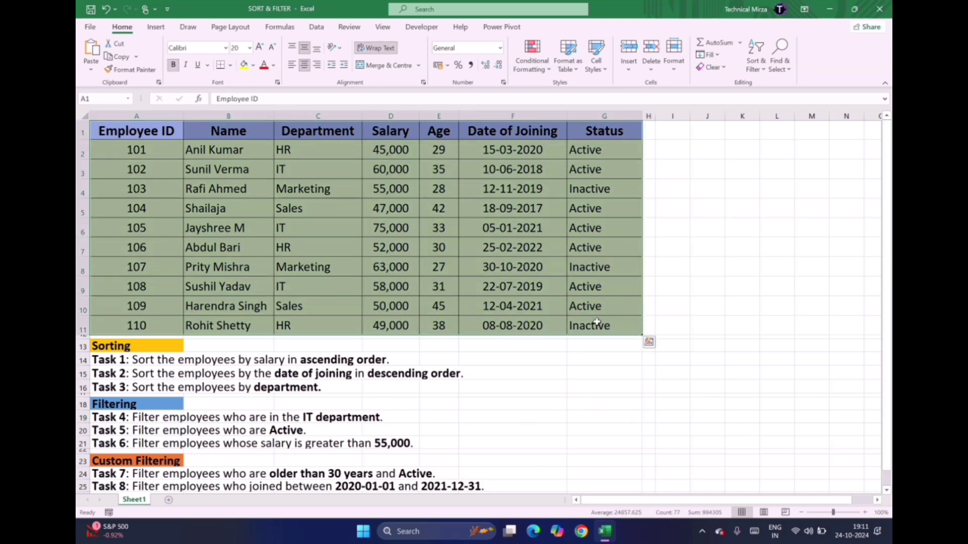
{"action": "left_click", "coordinate": [577, 388]}
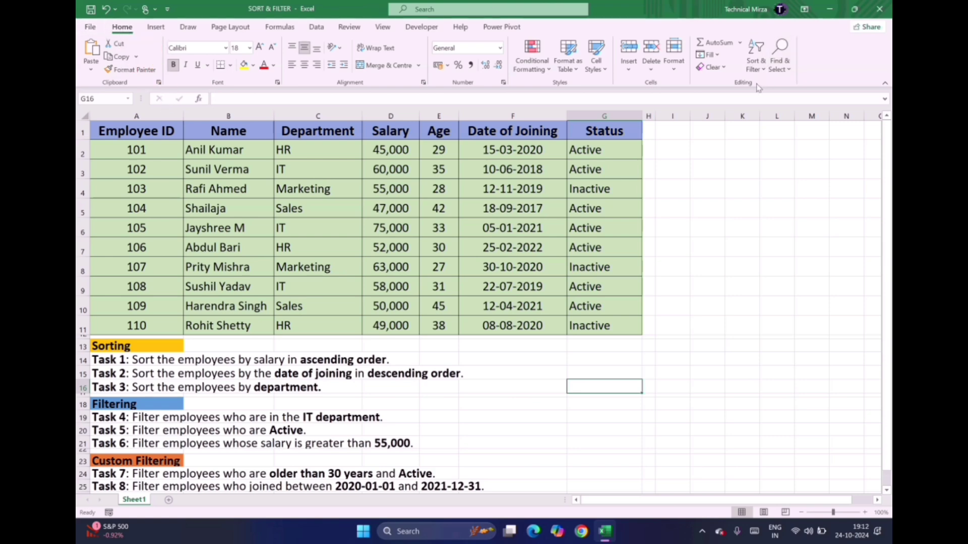
{"action": "left_click", "coordinate": [763, 63]}
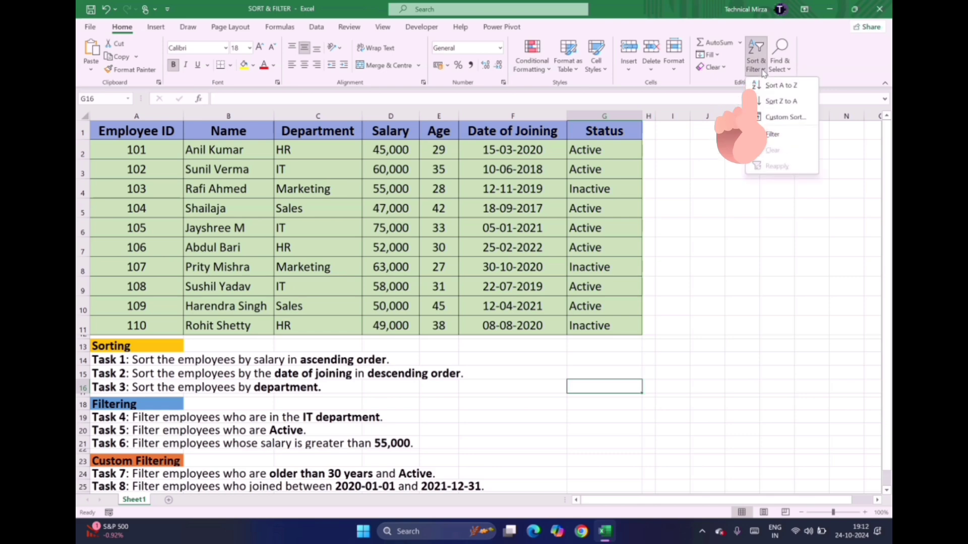
{"action": "left_click", "coordinate": [733, 171]}
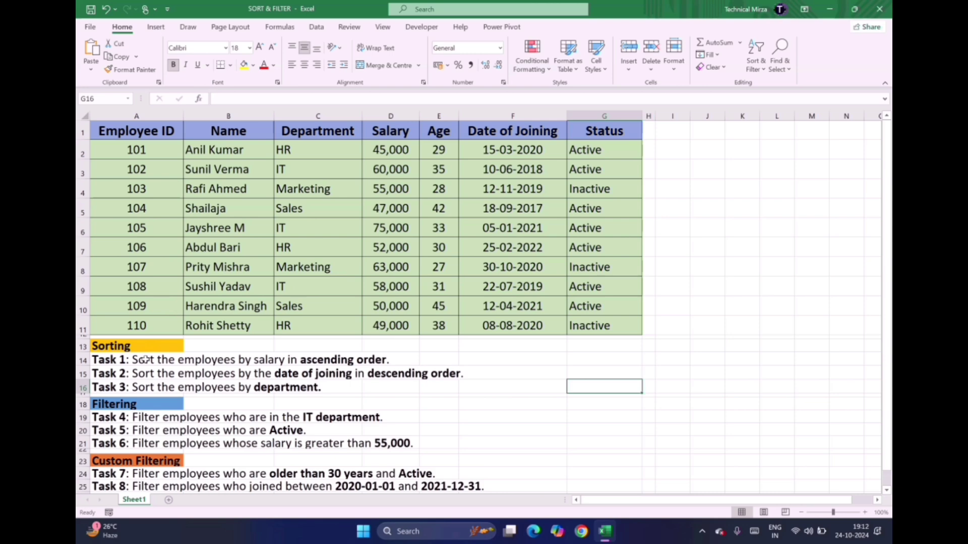
{"action": "left_click", "coordinate": [108, 349]}
{"action": "left_click", "coordinate": [118, 360]}
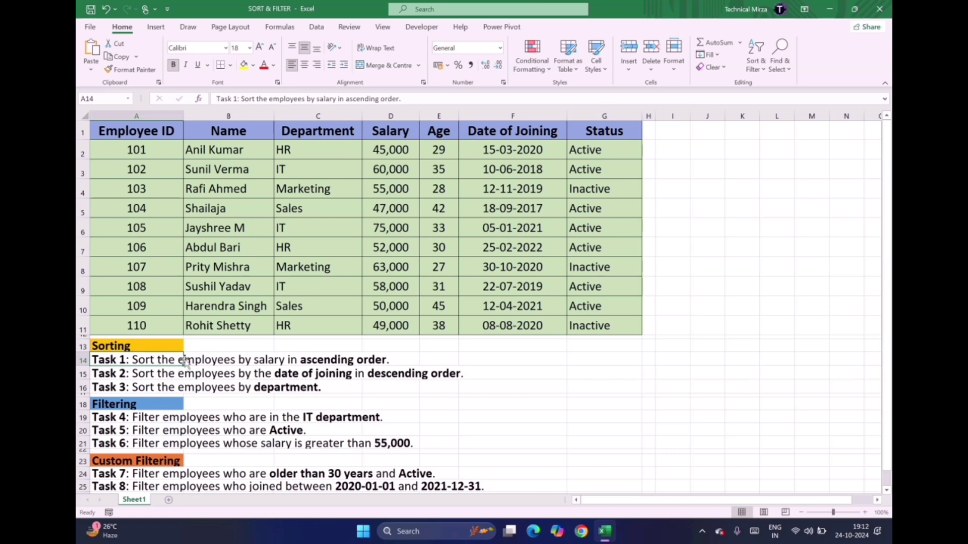
{"action": "left_click", "coordinate": [249, 359]}
{"action": "left_click", "coordinate": [333, 359]}
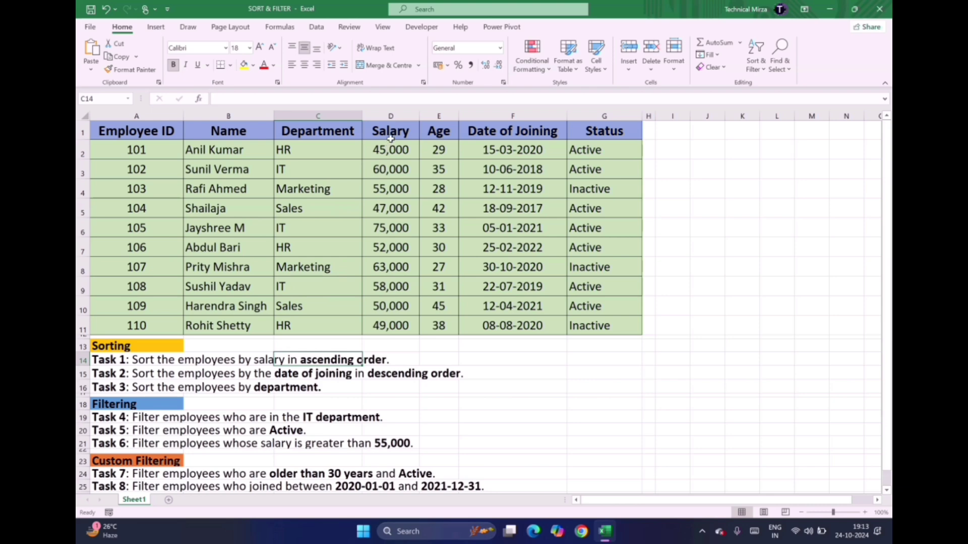
{"action": "left_click_drag", "start_coordinate": [101, 130], "coordinate": [585, 126]}
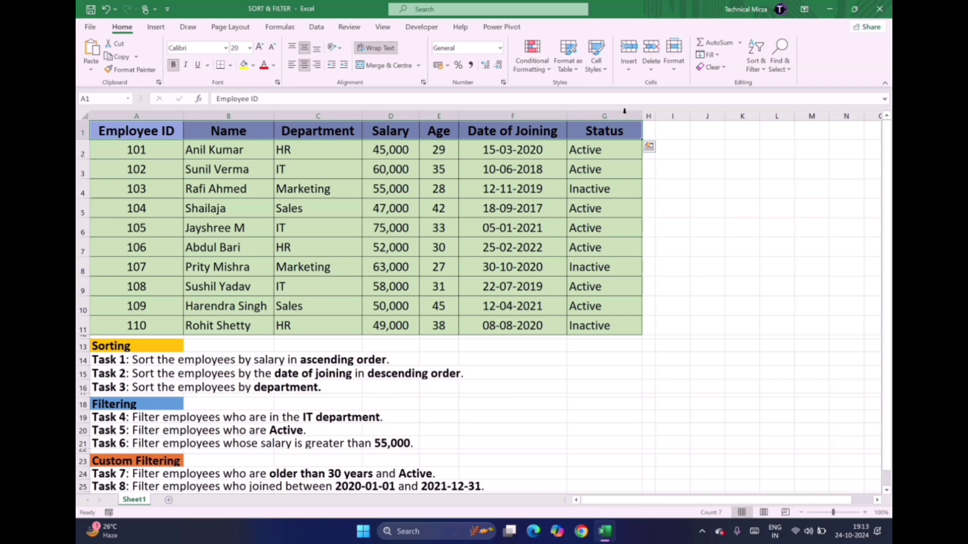
Add filter dropdown arrows to the A1:G1 header row of the employee table
{"action": "left_click", "coordinate": [757, 70]}
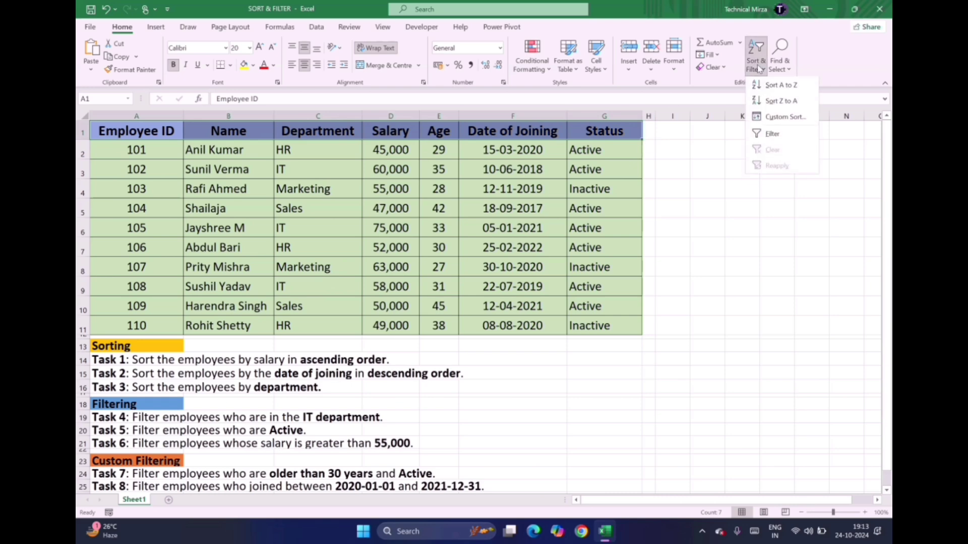
{"action": "left_click", "coordinate": [772, 135]}
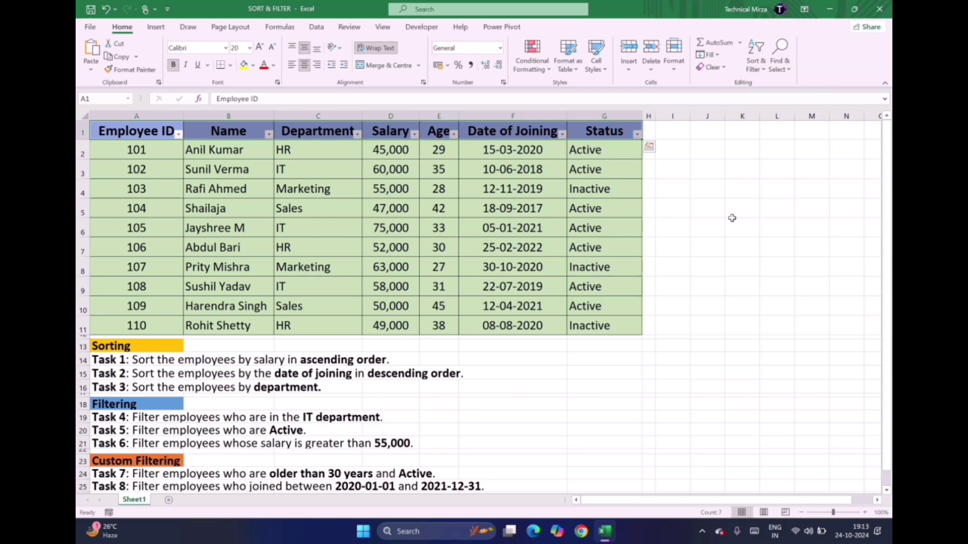
{"action": "left_click", "coordinate": [174, 126]}
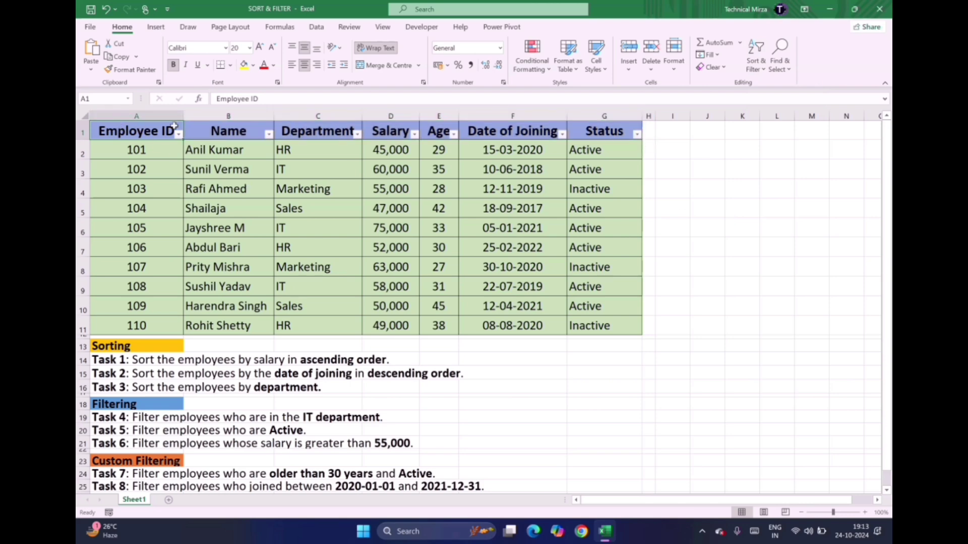
{"action": "left_click_drag", "start_coordinate": [174, 126], "coordinate": [630, 131]}
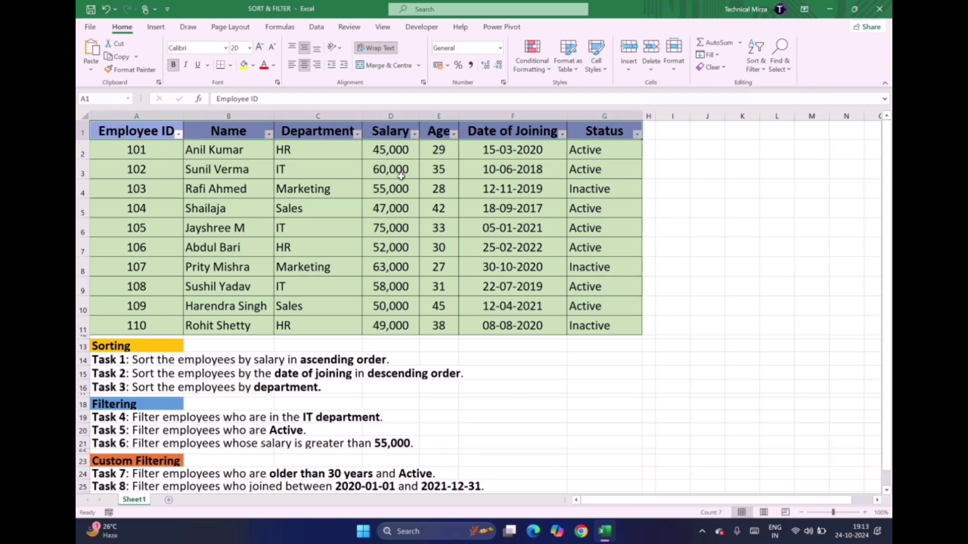
Review the employee data rows and the Task 1 instruction, ending in the Salary column
{"action": "mouse_move", "coordinate": [142, 153]}
{"action": "left_mouse_down"}
{"action": "mouse_move", "coordinate": [520, 191]}
{"action": "mouse_move", "coordinate": [594, 337]}
{"action": "left_mouse_up"}
{"action": "left_click", "coordinate": [441, 345]}
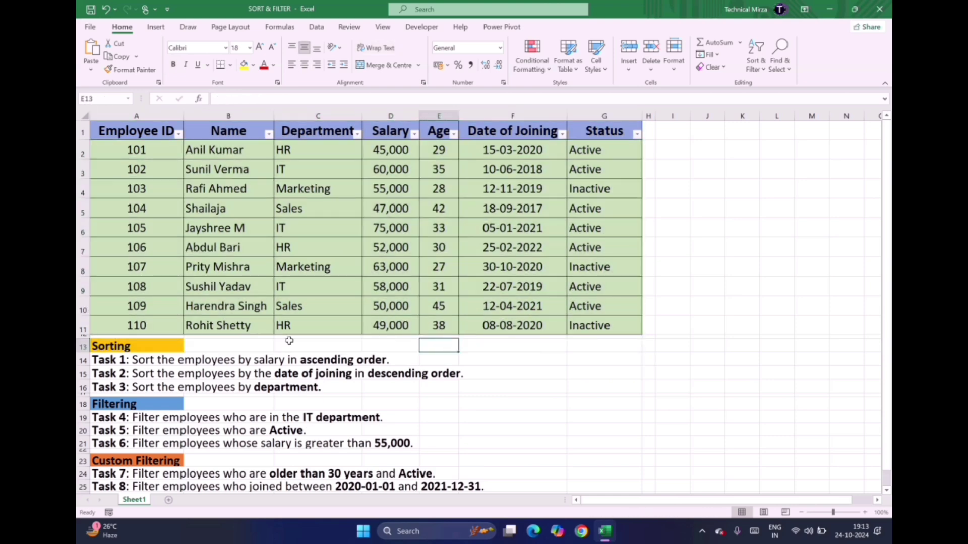
{"action": "left_click_drag", "start_coordinate": [142, 363], "coordinate": [304, 364]}
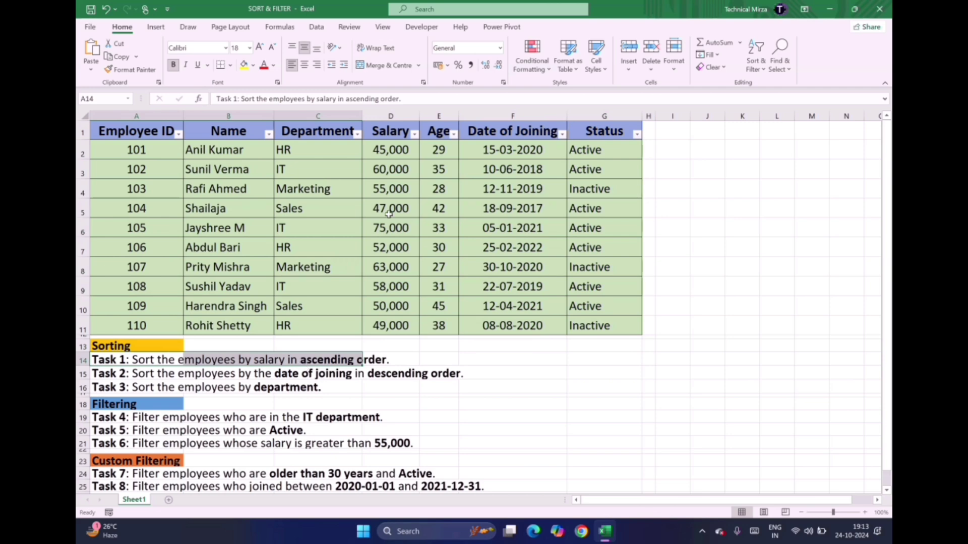
{"action": "left_click", "coordinate": [383, 194]}
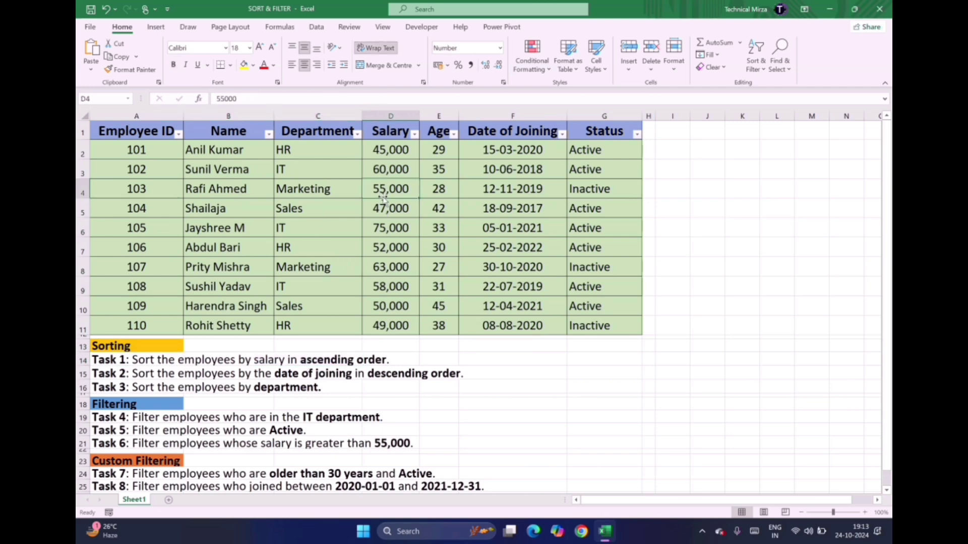
Sort the table by Salary, smallest to largest
{"action": "left_click", "coordinate": [414, 134]}
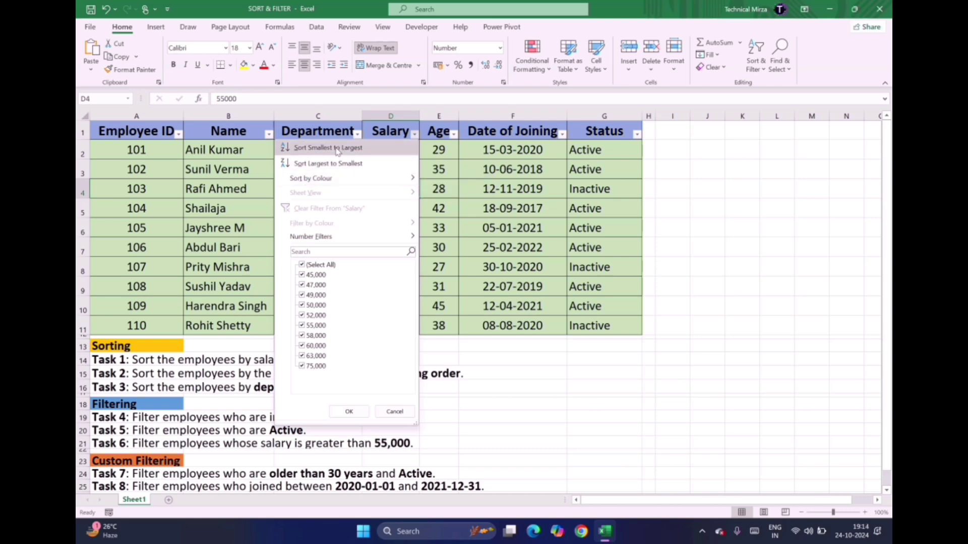
{"action": "left_click", "coordinate": [338, 151]}
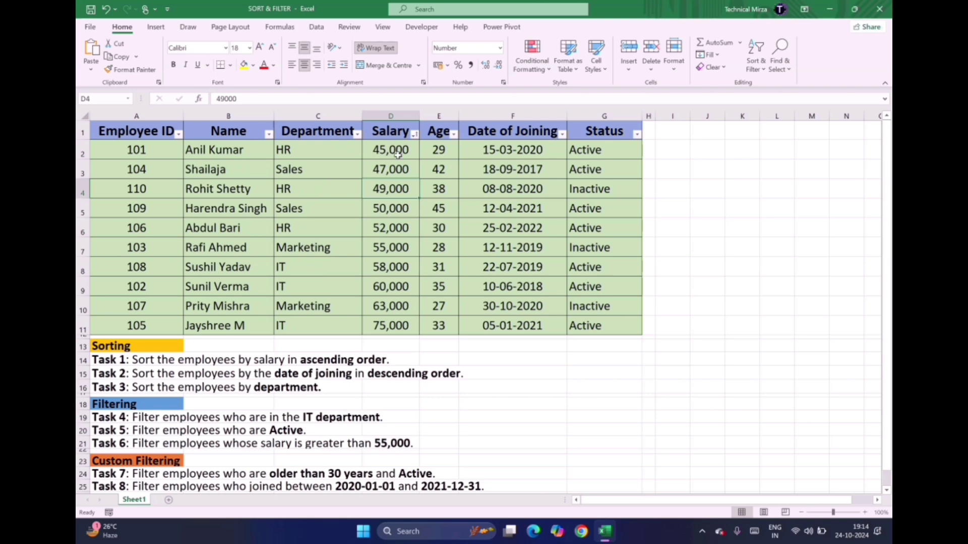
{"action": "left_click_drag", "start_coordinate": [398, 155], "coordinate": [399, 337]}
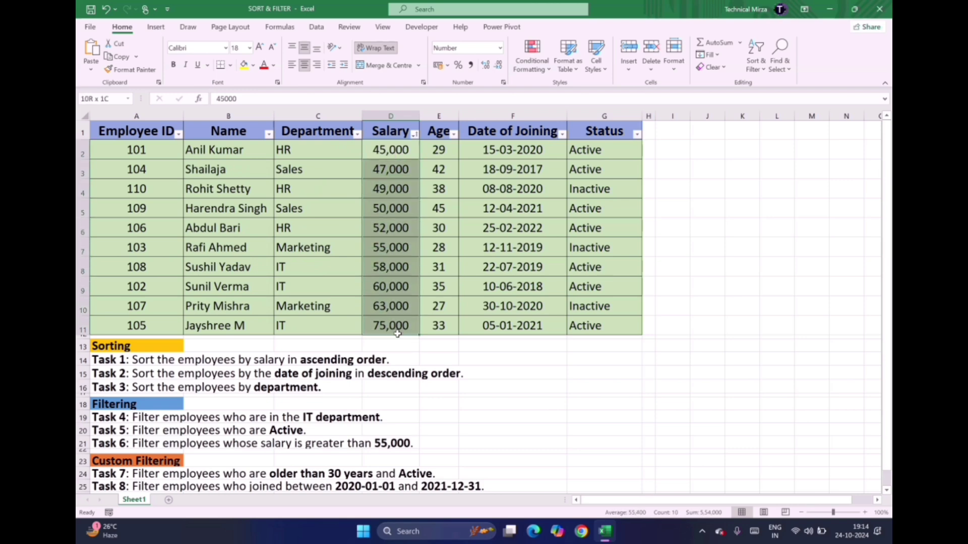
{"action": "left_click", "coordinate": [225, 154]}
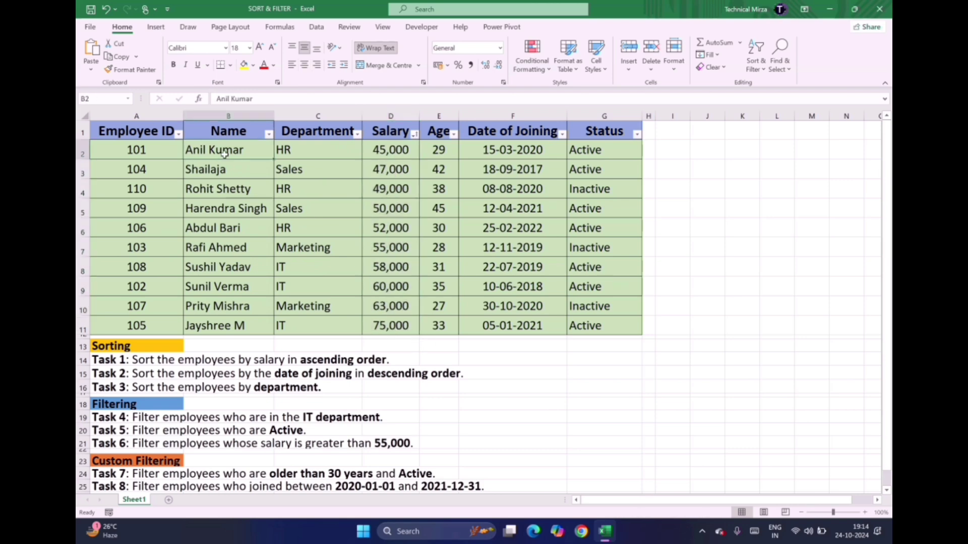
Check the sorted order: first row at 45,000, last row at the top salary of 75,000
{"action": "left_click", "coordinate": [138, 150]}
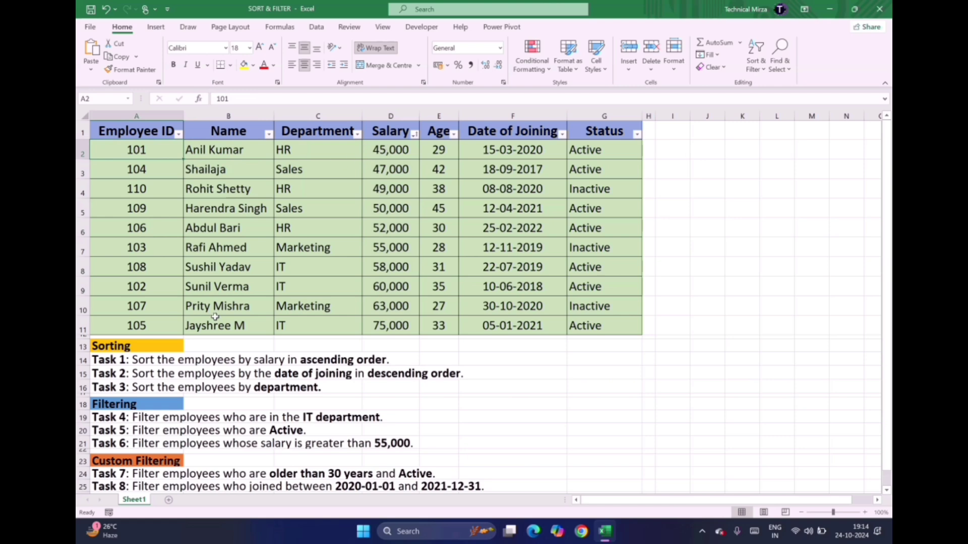
{"action": "left_click", "coordinate": [118, 325]}
{"action": "left_click", "coordinate": [401, 319]}
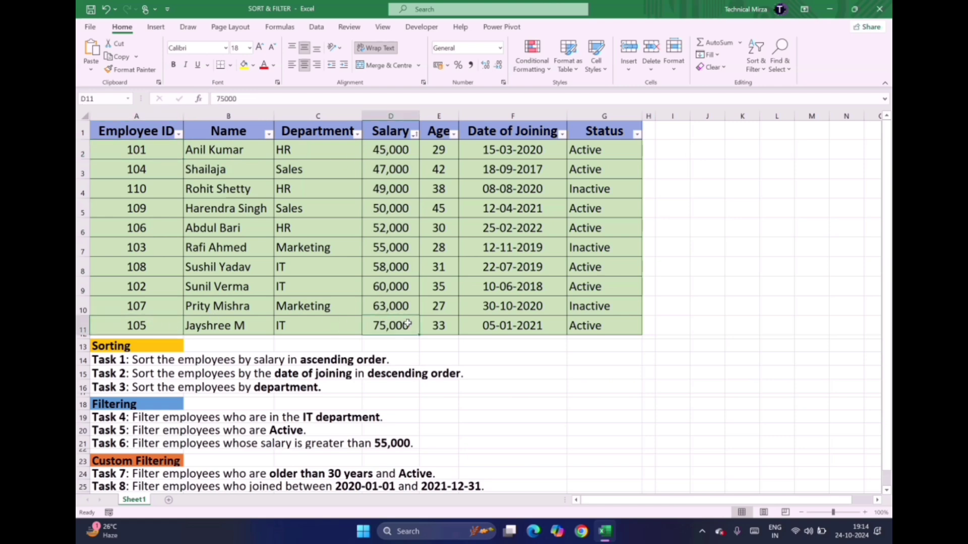
{"action": "left_click", "coordinate": [225, 325]}
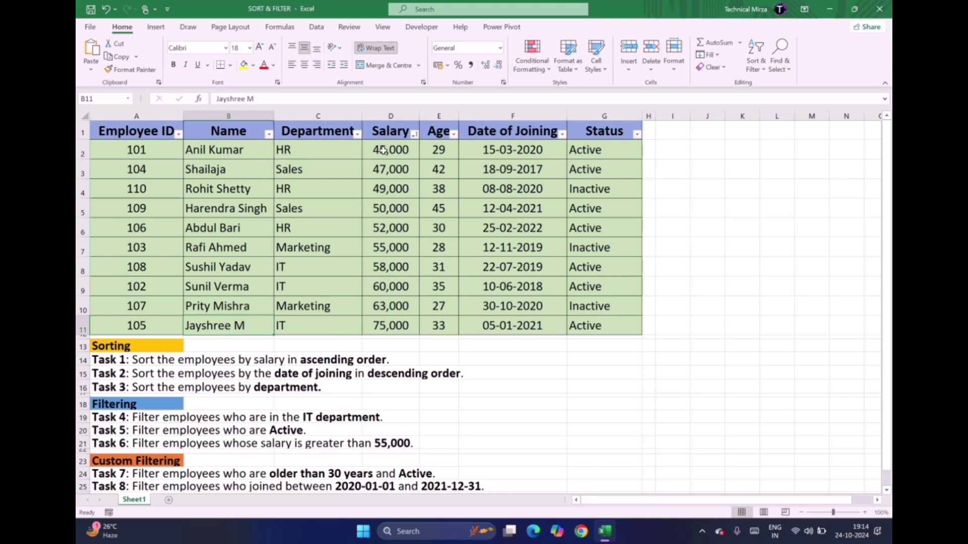
{"action": "left_click_drag", "start_coordinate": [383, 150], "coordinate": [395, 343]}
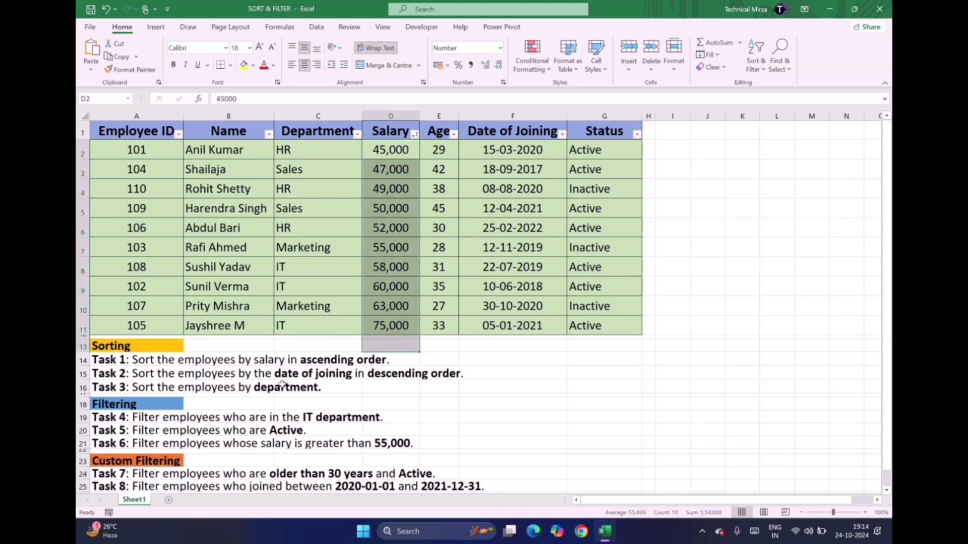
{"action": "left_click", "coordinate": [317, 387]}
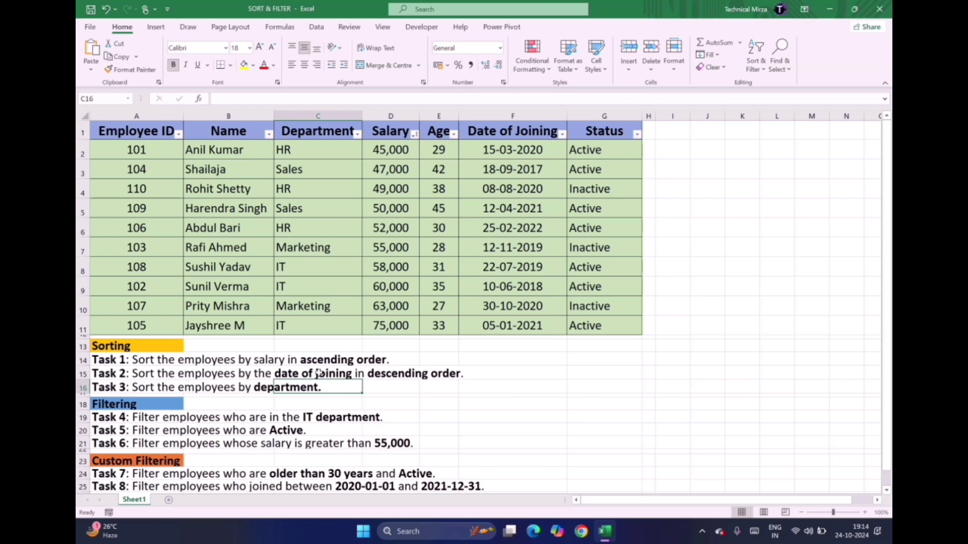
Sort by Date of Joining oldest-first, then switch it to newest to oldest
{"action": "left_click", "coordinate": [562, 133]}
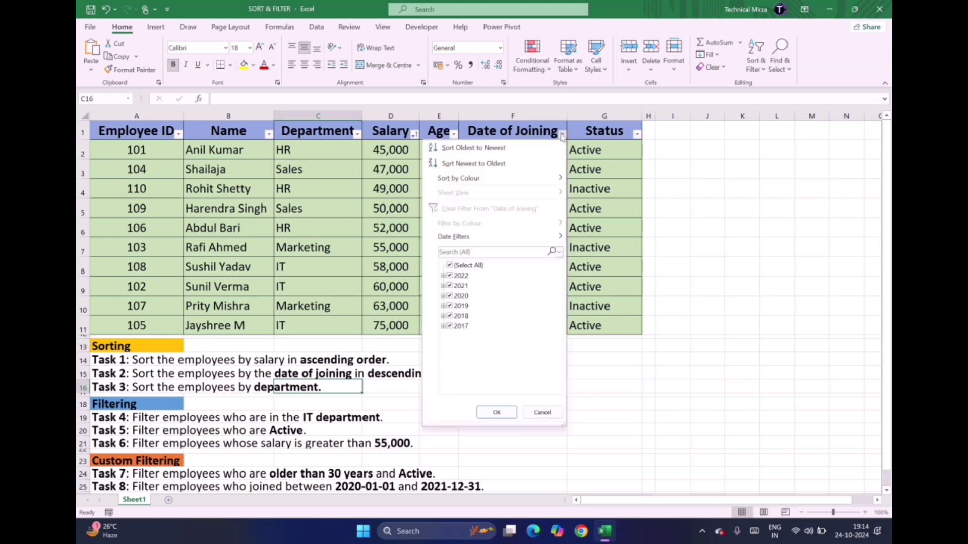
{"action": "left_click", "coordinate": [474, 148]}
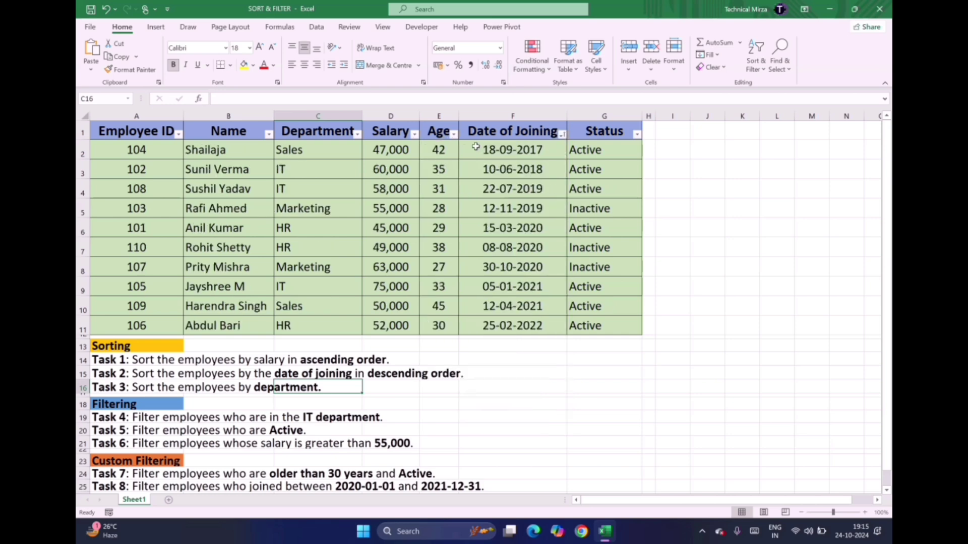
{"action": "left_click", "coordinate": [535, 149]}
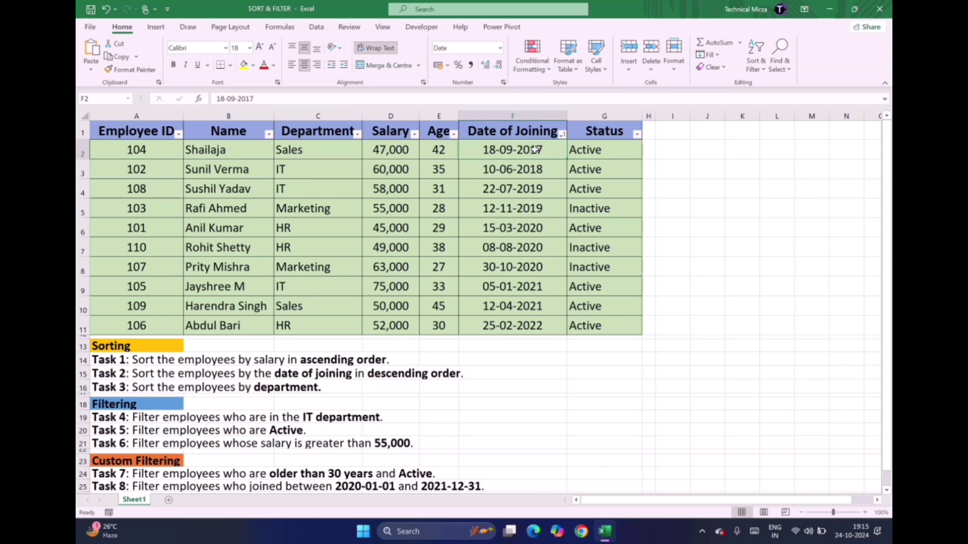
{"action": "left_click", "coordinate": [562, 134]}
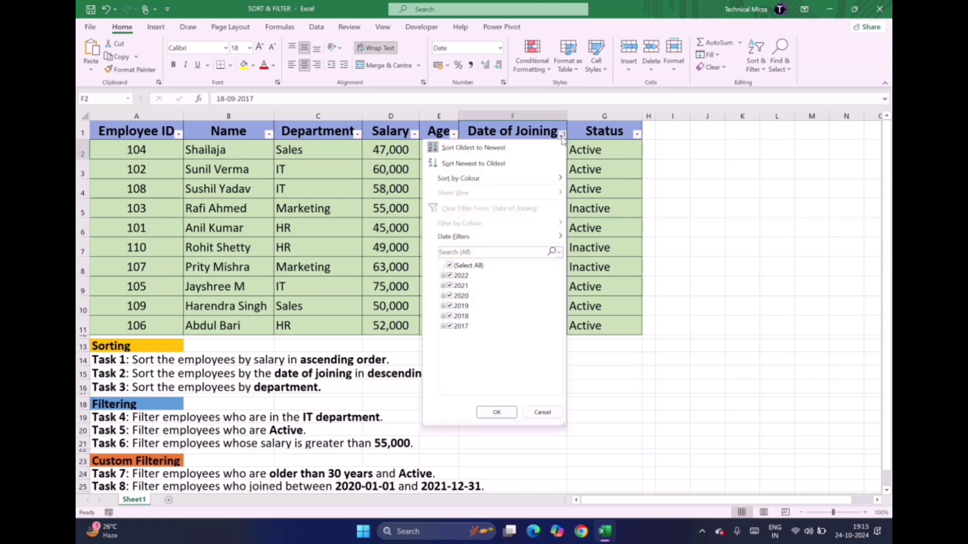
{"action": "left_click", "coordinate": [492, 164]}
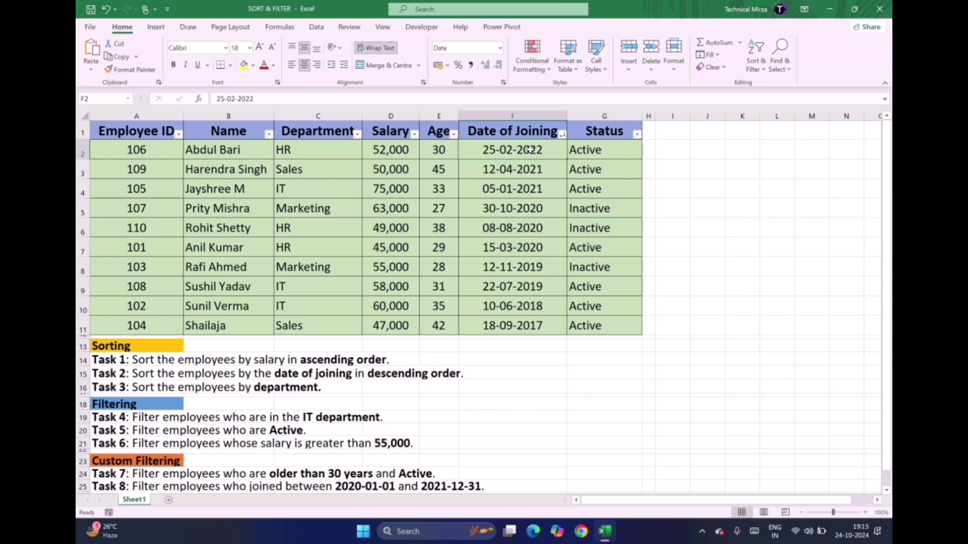
{"action": "left_click_drag", "start_coordinate": [529, 149], "coordinate": [539, 337]}
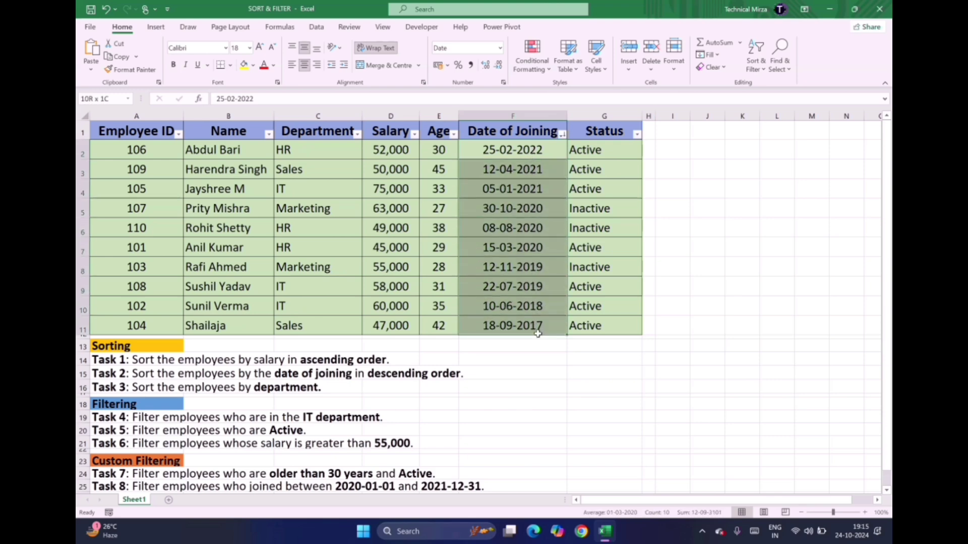
Reopen the date options without changes and step down through the first joining dates
{"action": "left_click", "coordinate": [562, 134]}
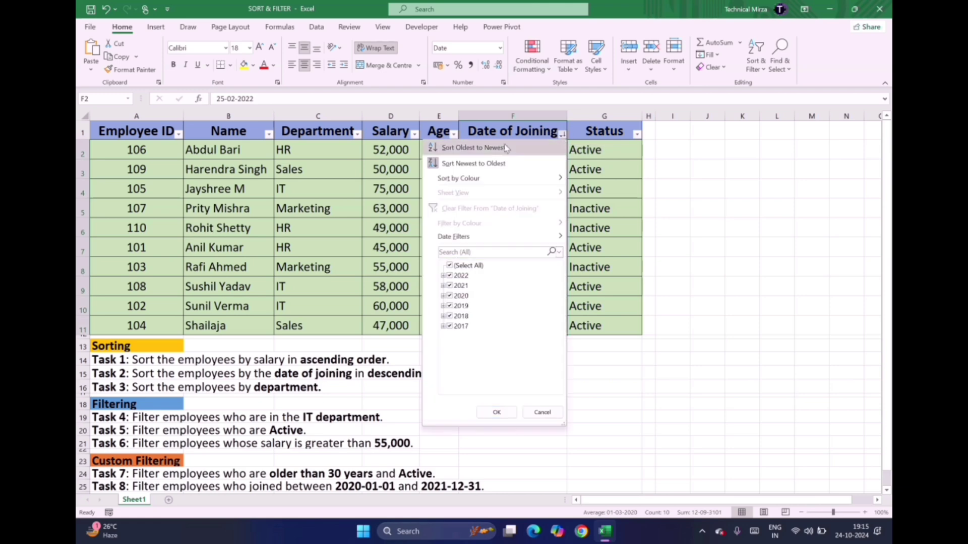
{"action": "left_click", "coordinate": [597, 189]}
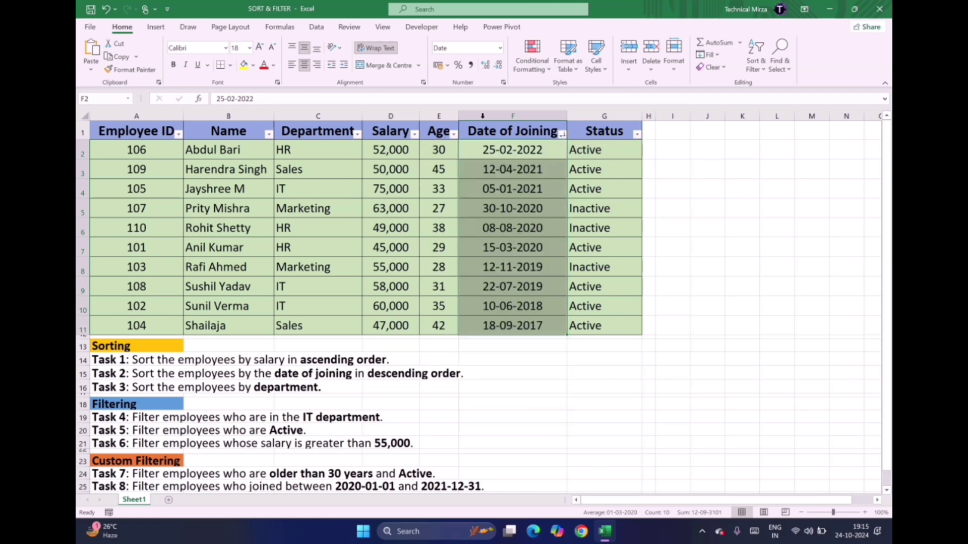
{"action": "left_click", "coordinate": [512, 154]}
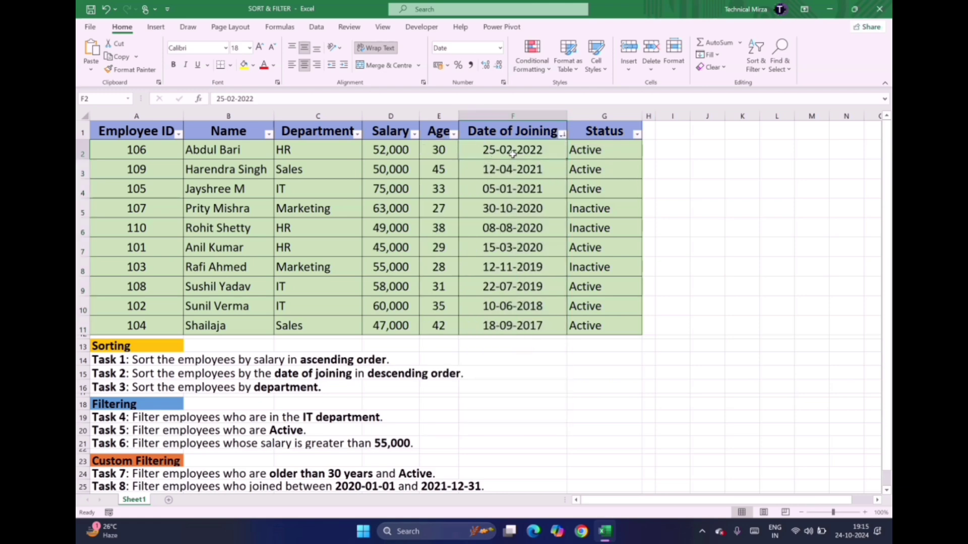
{"action": "left_click", "coordinate": [252, 143]}
{"action": "left_click", "coordinate": [537, 151]}
{"action": "key", "text": "Down"}
{"action": "key", "text": "Down"}
{"action": "key", "text": "Down"}
{"action": "key", "text": "Down"}
{"action": "key", "text": "Down"}
{"action": "key", "text": "Down"}
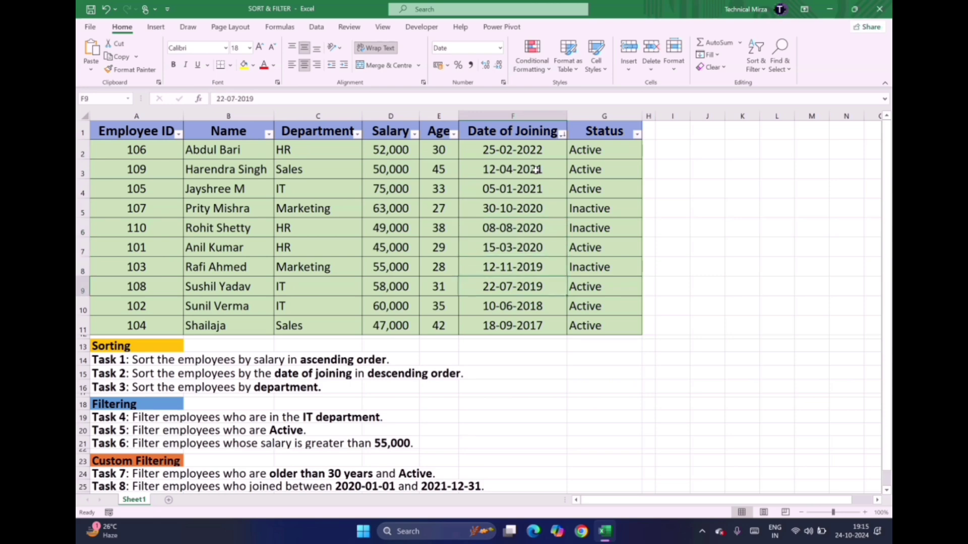
{"action": "key", "text": "Down"}
{"action": "key", "text": "Down"}
{"action": "key", "text": "Down"}
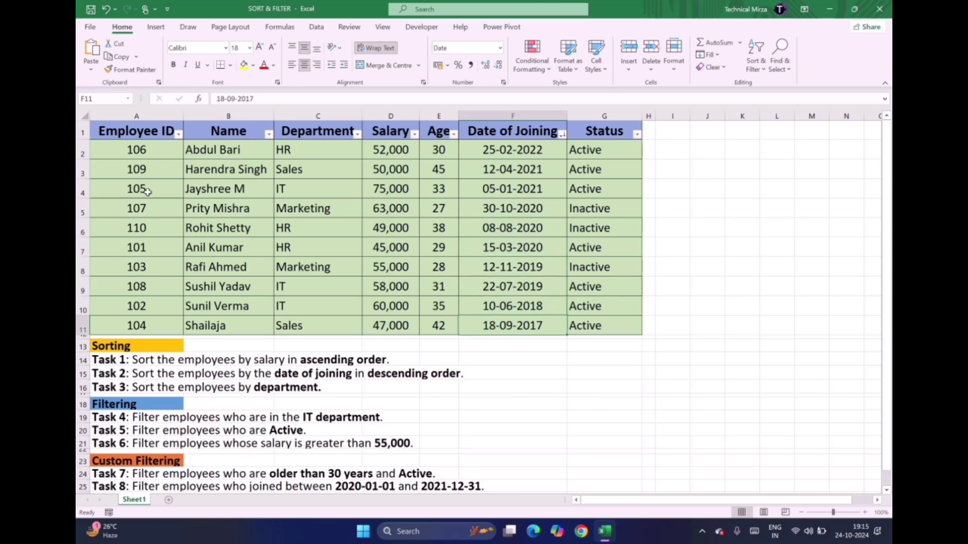
Highlight the joining dates to confirm they run from 25-02-2022 down to 18-09-2017
{"action": "left_click", "coordinate": [147, 330]}
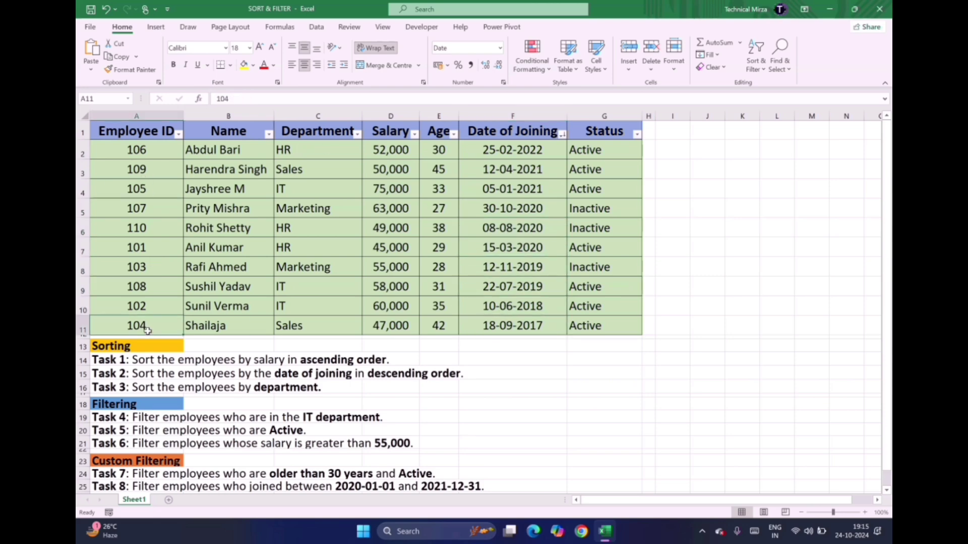
{"action": "left_click", "coordinate": [575, 333]}
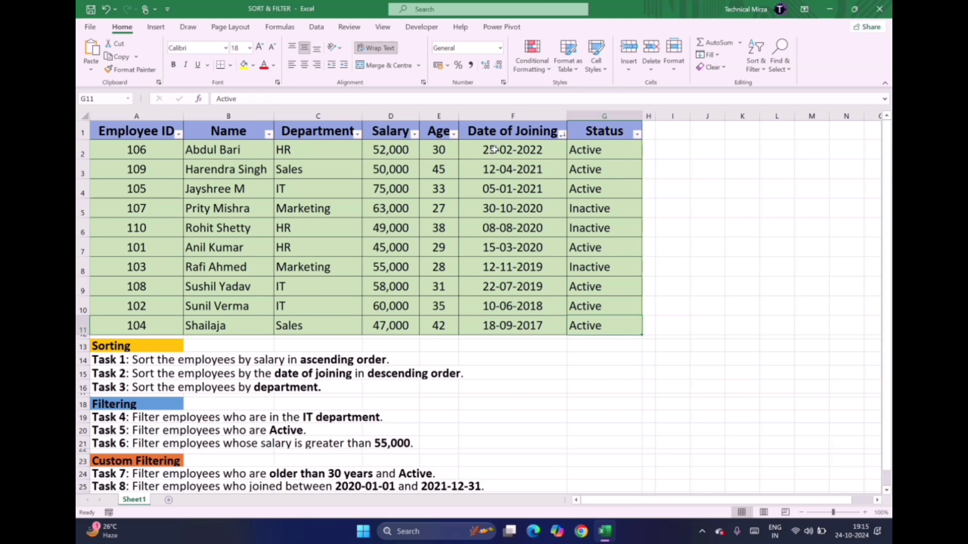
{"action": "left_click_drag", "start_coordinate": [491, 150], "coordinate": [509, 324]}
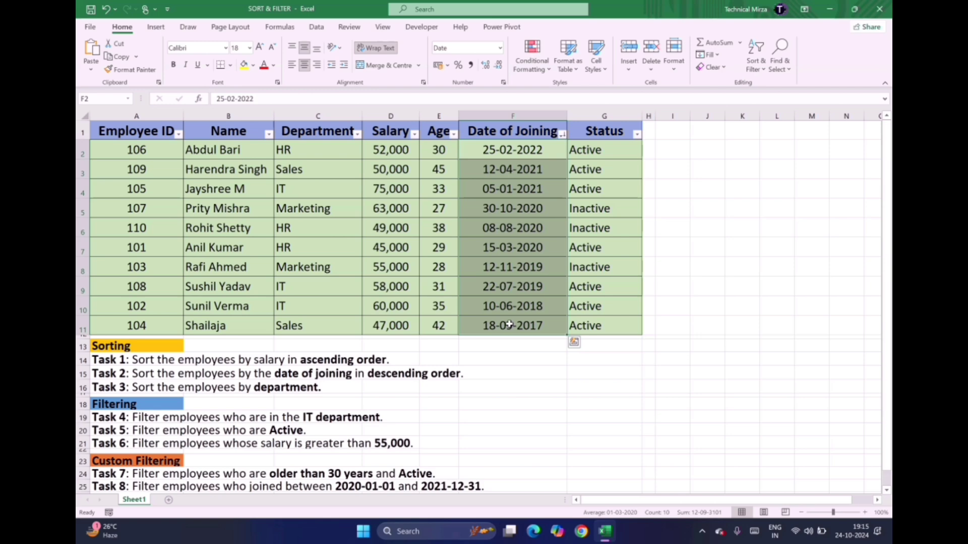
{"action": "left_click", "coordinate": [371, 386]}
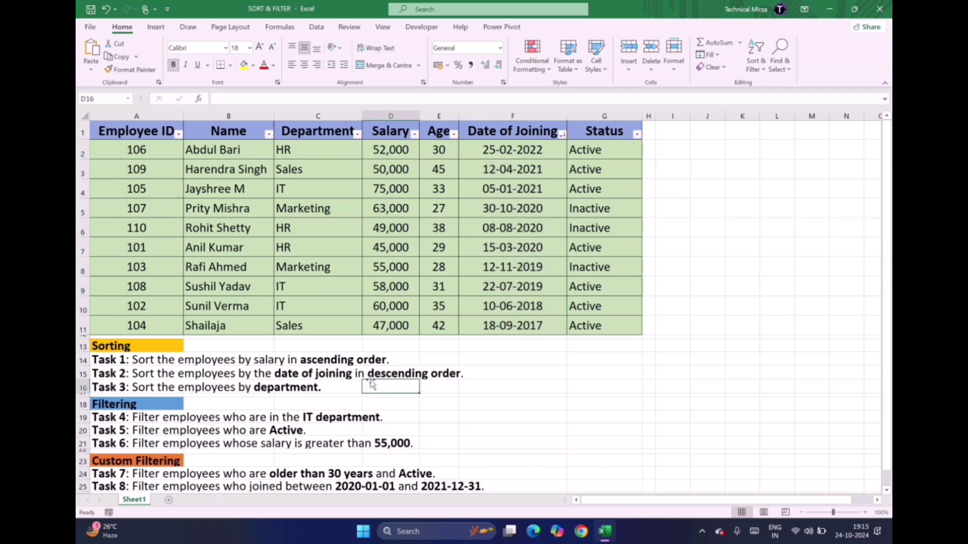
Sort the table by Department A to Z, grouping HR, IT, Marketing and Sales rows
{"action": "left_click", "coordinate": [138, 386]}
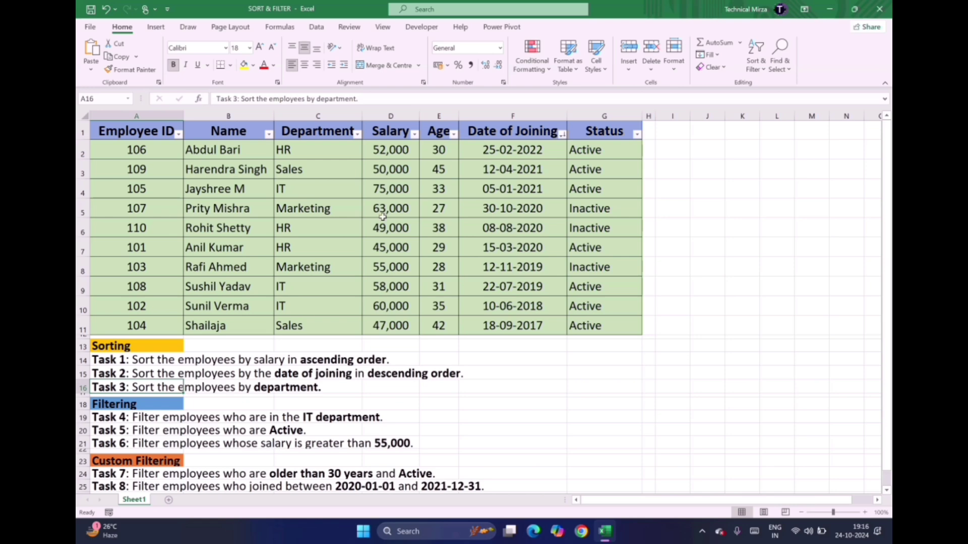
{"action": "left_click", "coordinate": [357, 134]}
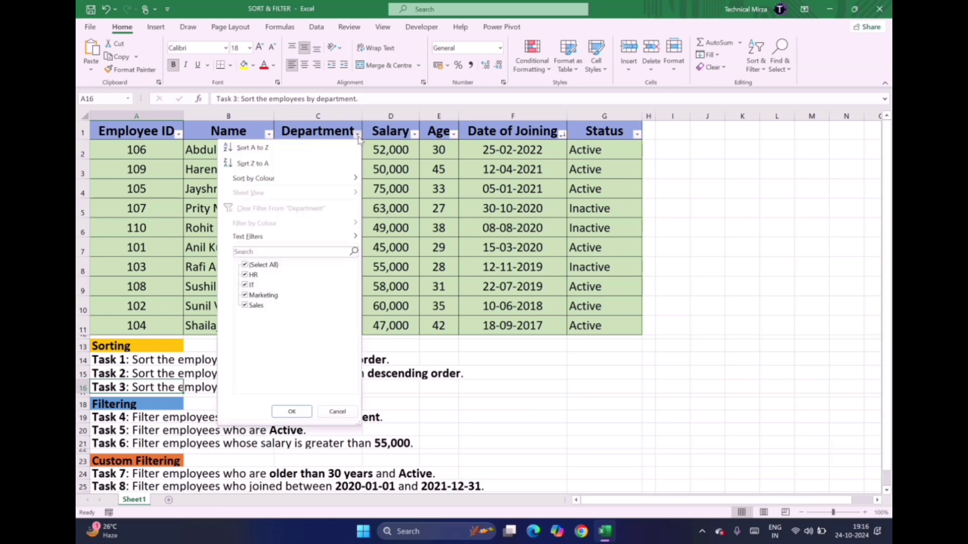
{"action": "left_click", "coordinate": [428, 193]}
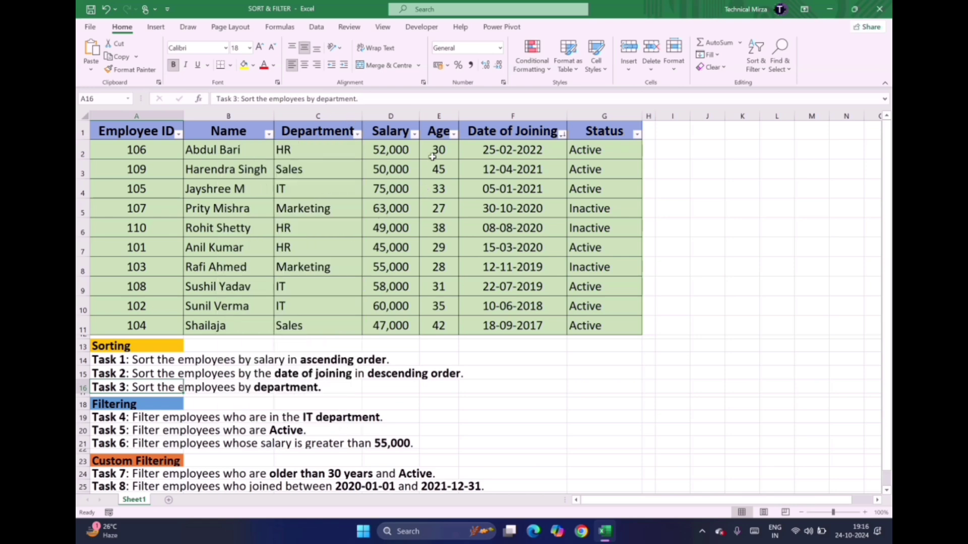
{"action": "left_click", "coordinate": [414, 134]}
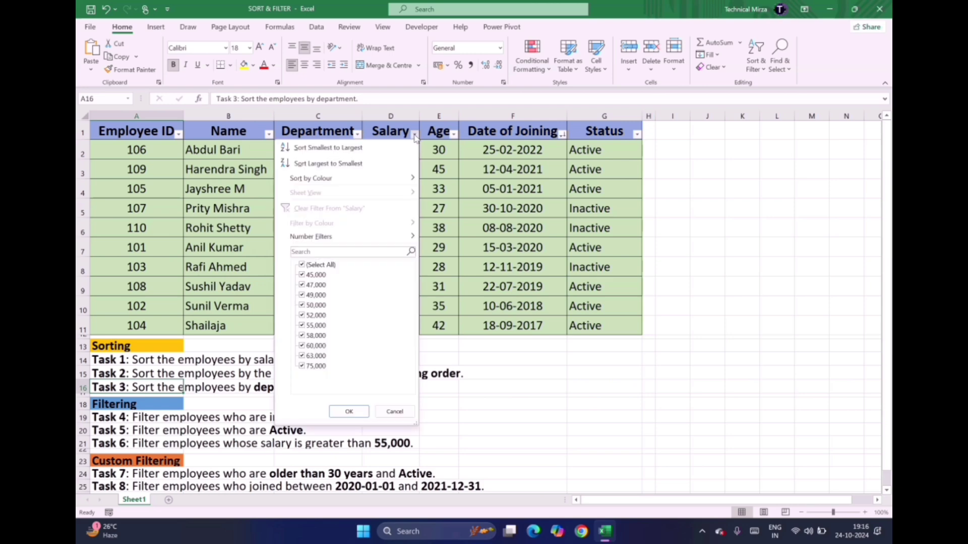
{"action": "left_click", "coordinate": [454, 171]}
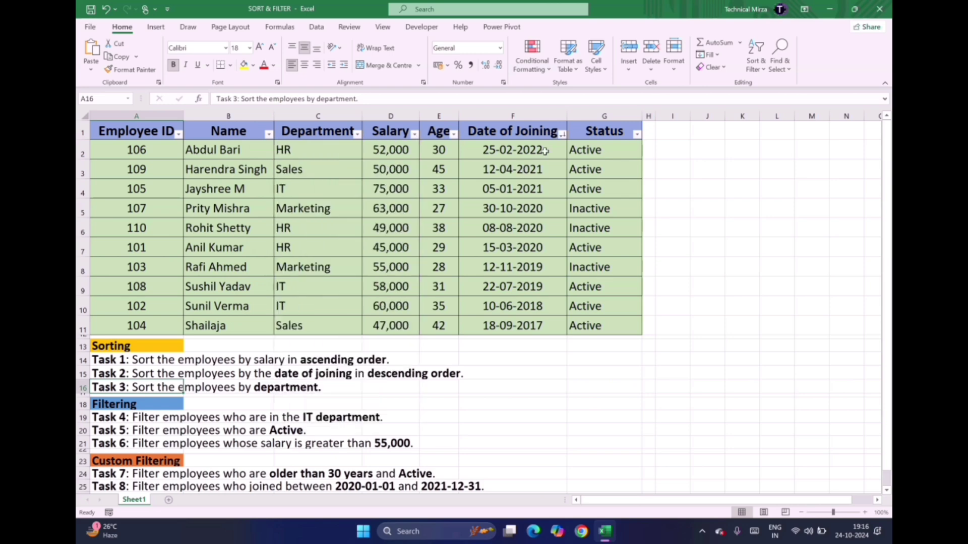
{"action": "left_click", "coordinate": [563, 134]}
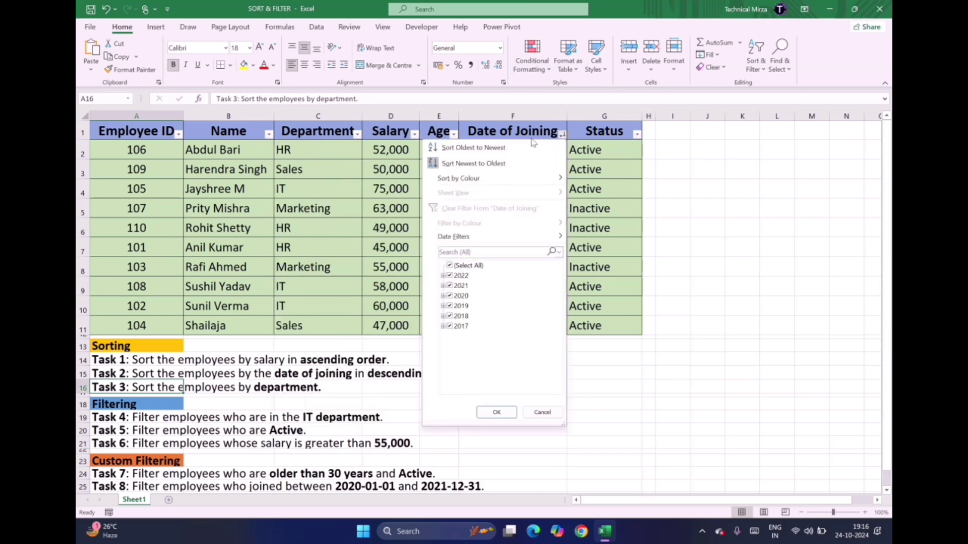
{"action": "left_click", "coordinate": [496, 163]}
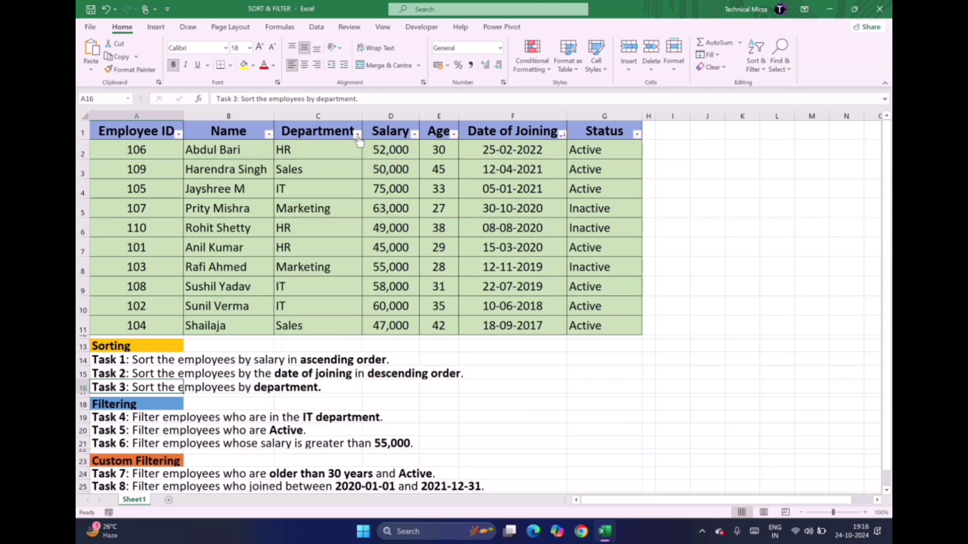
{"action": "left_click", "coordinate": [358, 134]}
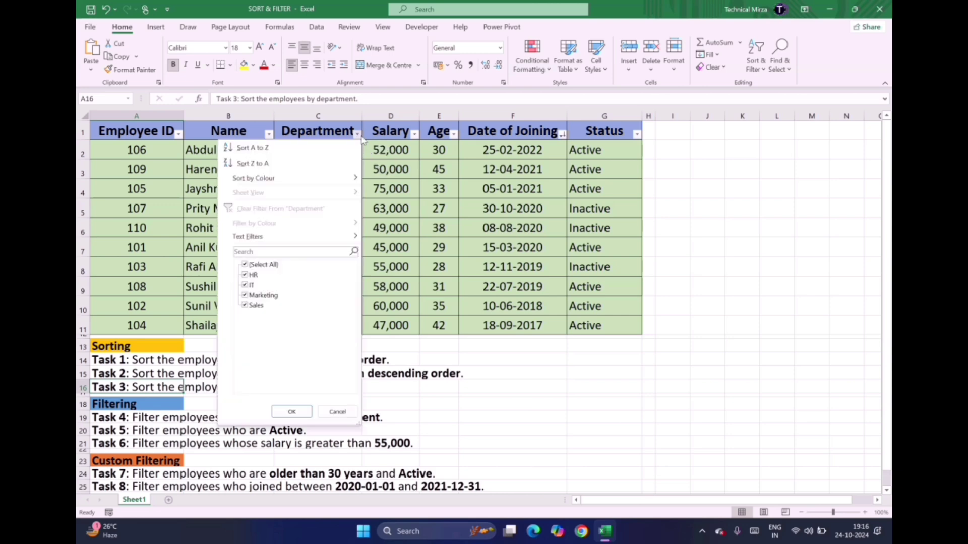
{"action": "left_click", "coordinate": [262, 150]}
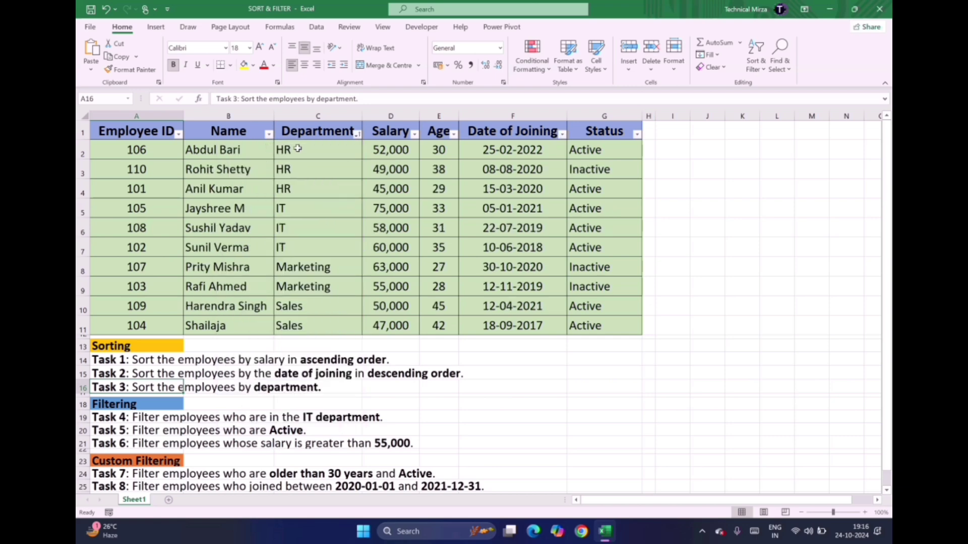
{"action": "left_click_drag", "start_coordinate": [298, 148], "coordinate": [298, 246]}
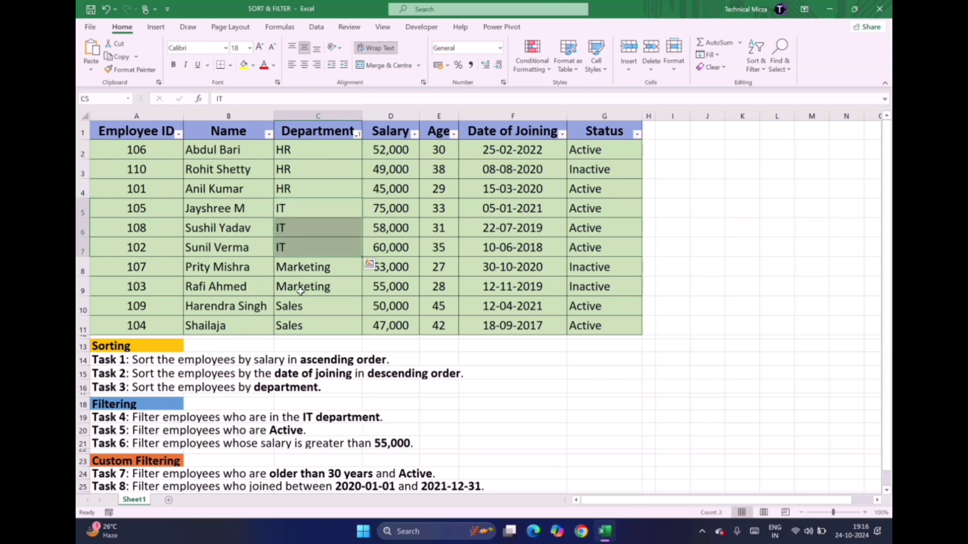
{"action": "left_click", "coordinate": [300, 331]}
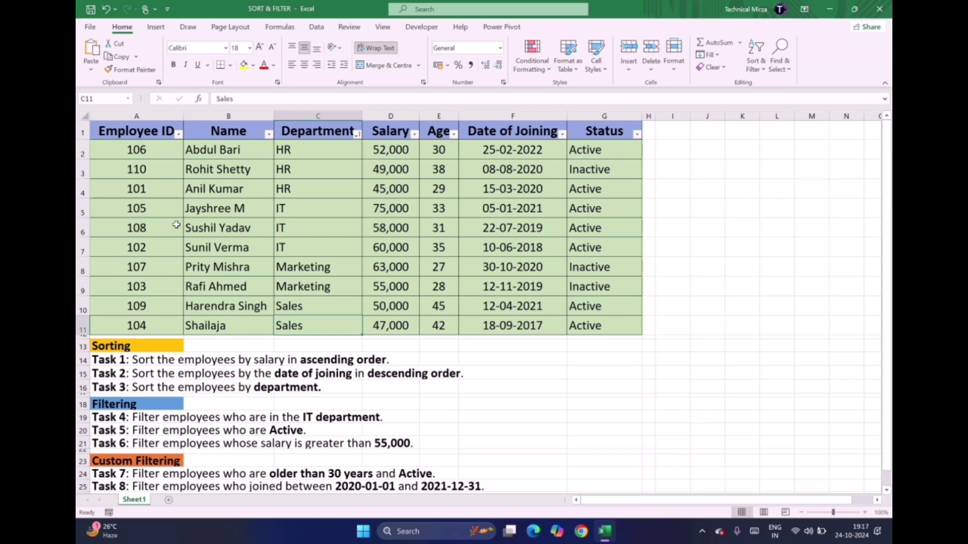
Review the Filtering section's Task 4 cells and bring up the Department filter list
{"action": "left_click", "coordinate": [123, 403]}
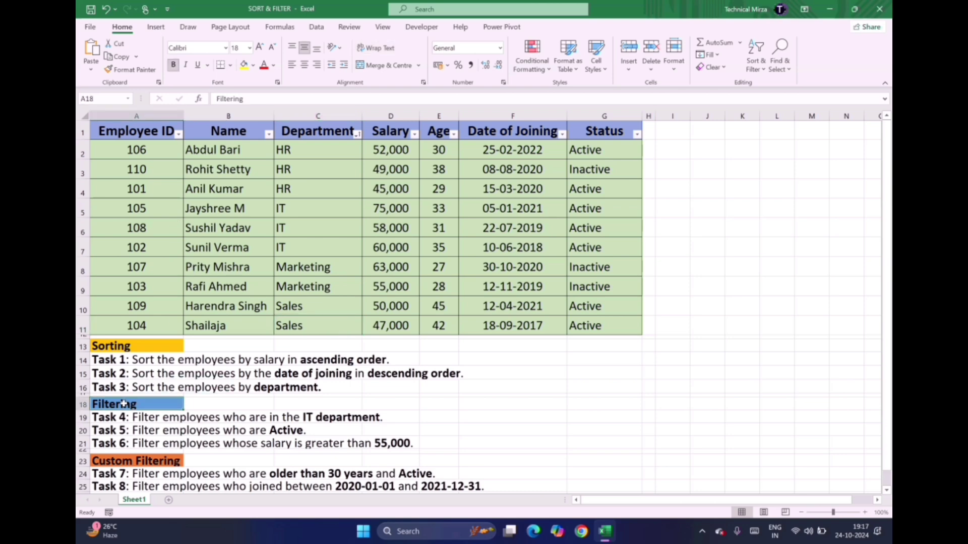
{"action": "left_click", "coordinate": [202, 429]}
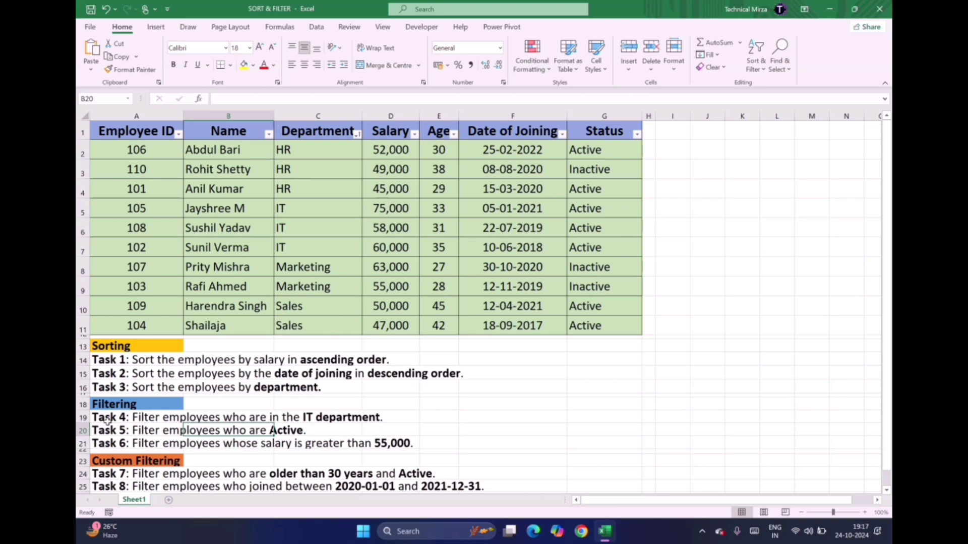
{"action": "left_click", "coordinate": [149, 418]}
{"action": "left_click", "coordinate": [236, 419]}
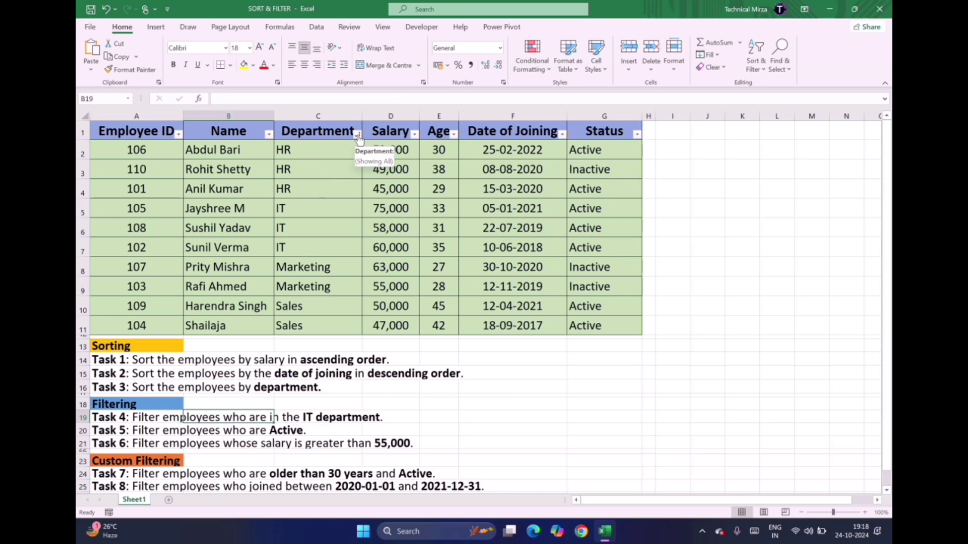
{"action": "left_click", "coordinate": [358, 134]}
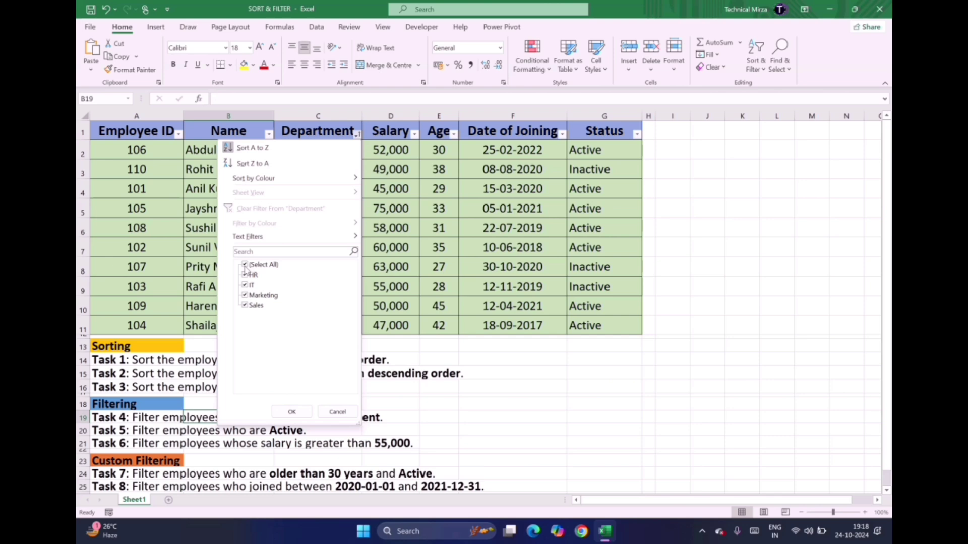
Filter the Department column to show only the three IT employees
{"action": "left_click", "coordinate": [245, 266]}
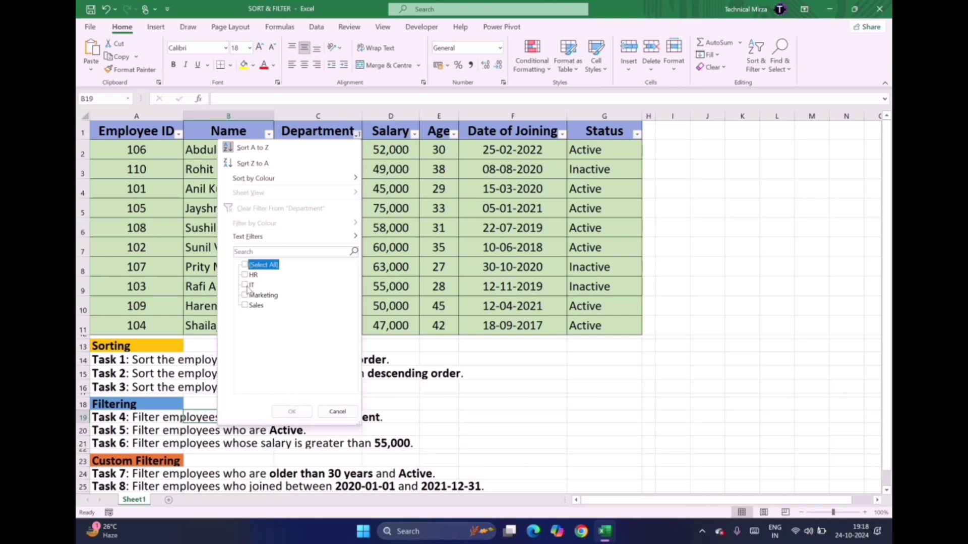
{"action": "left_click", "coordinate": [245, 285]}
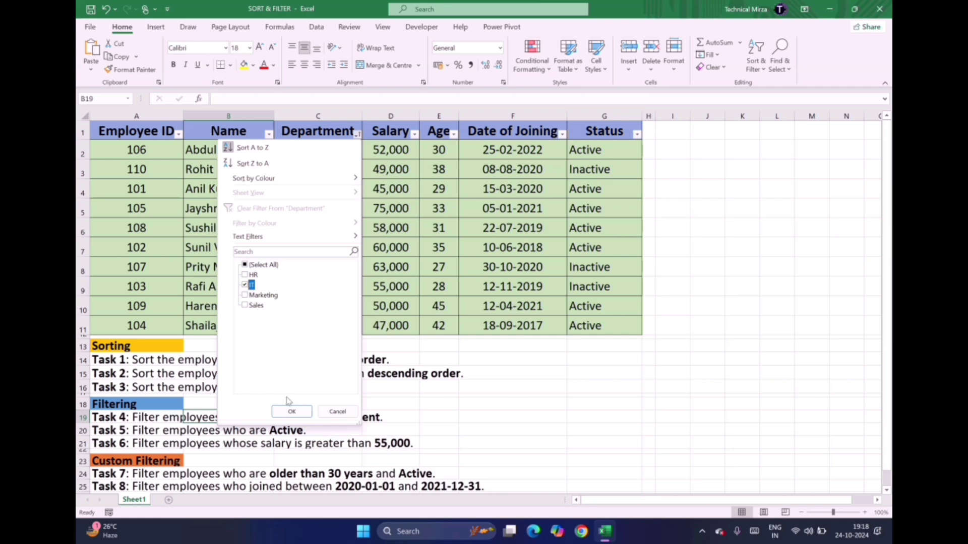
{"action": "left_click", "coordinate": [291, 412]}
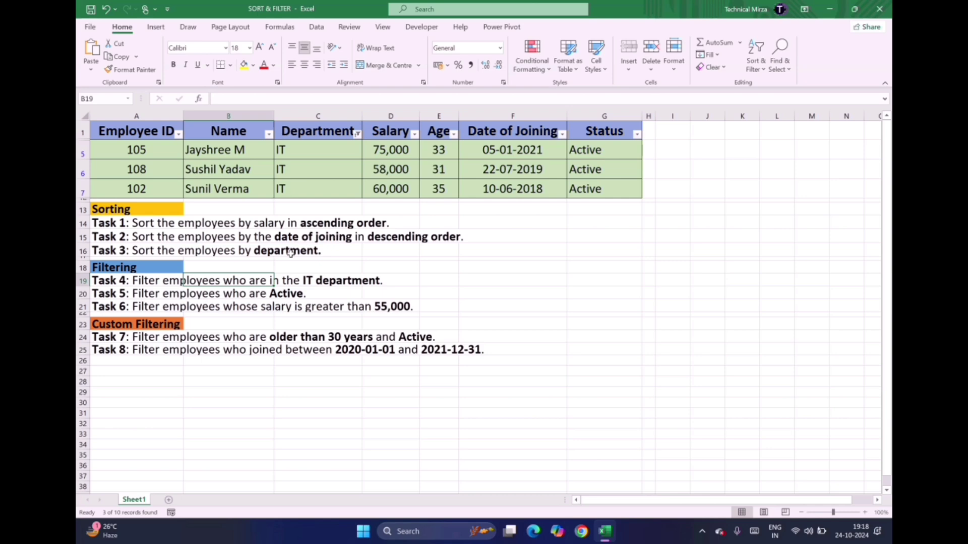
Reset the Department filter to Select All so all ten rows show again
{"action": "left_click", "coordinate": [144, 294]}
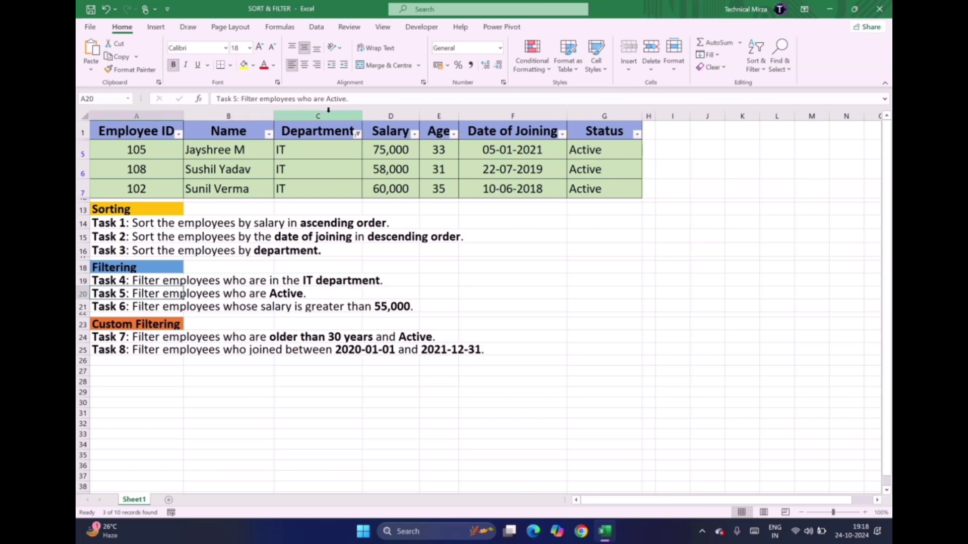
{"action": "left_click", "coordinate": [358, 135]}
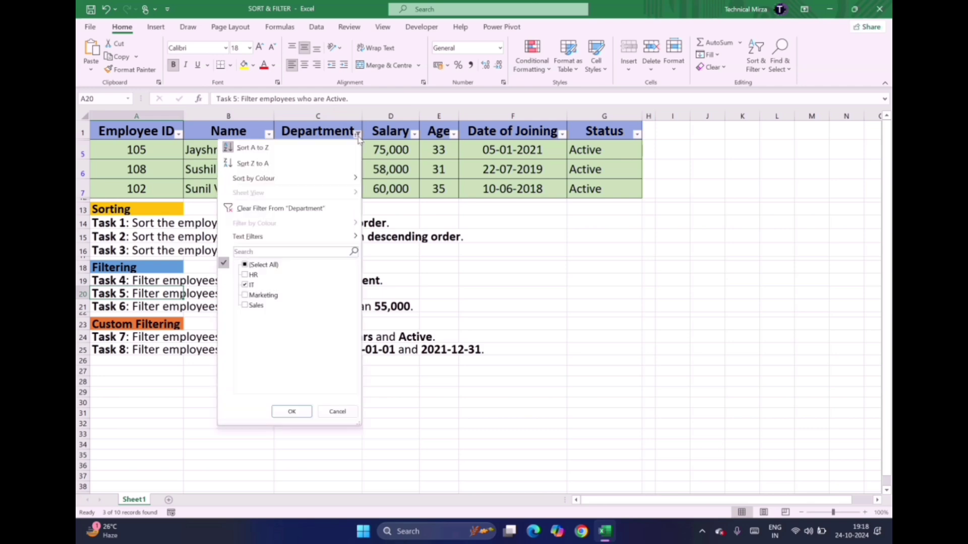
{"action": "left_click", "coordinate": [271, 269]}
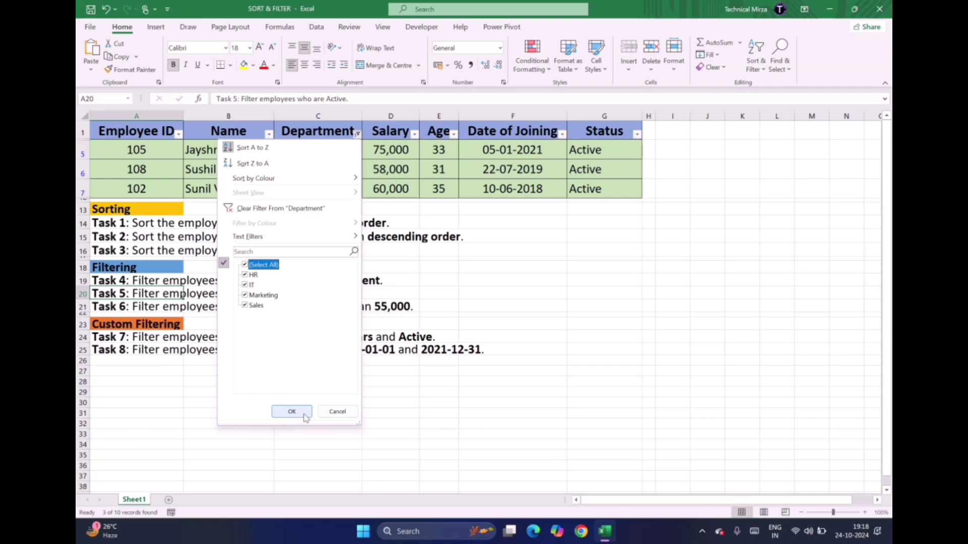
{"action": "left_click", "coordinate": [295, 412]}
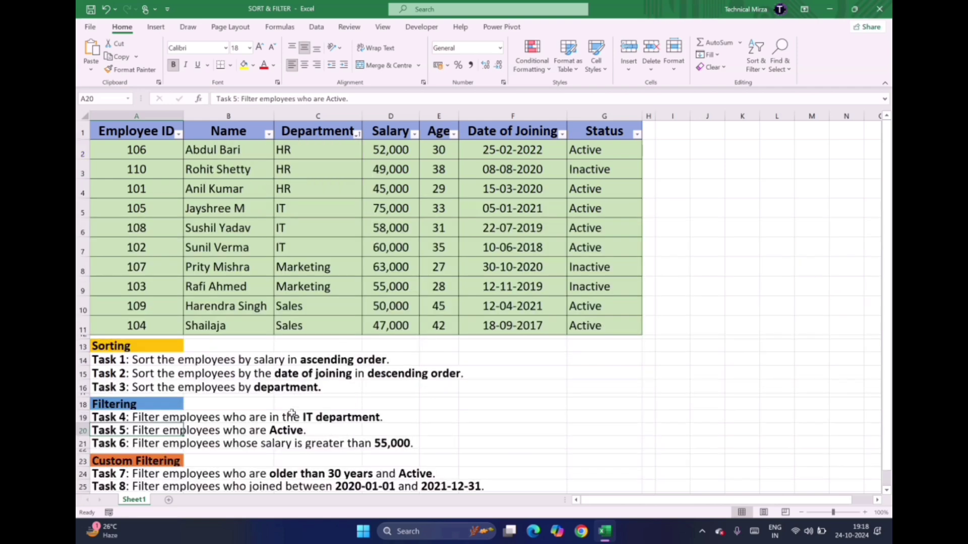
Filter the Status column to Active only, leaving seven employees
{"action": "left_click", "coordinate": [638, 134]}
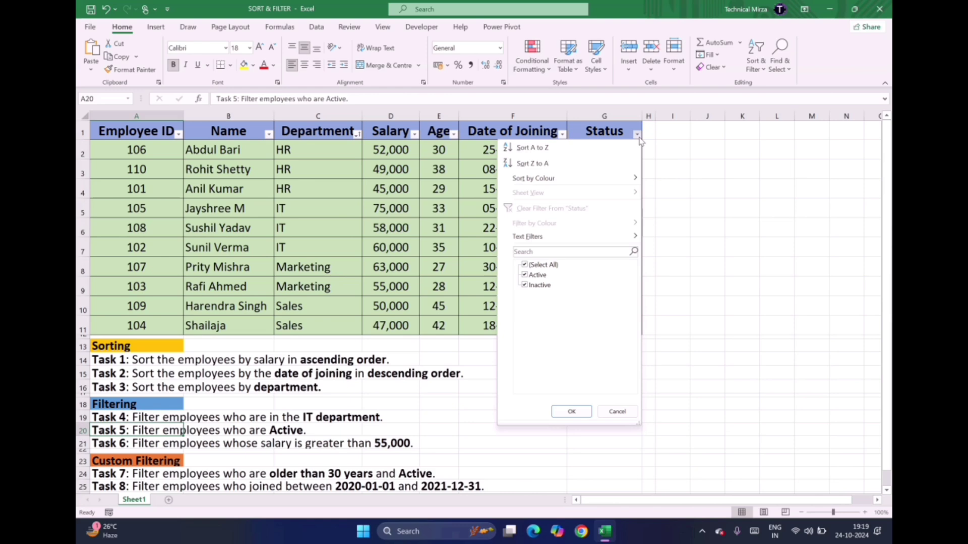
{"action": "left_click", "coordinate": [543, 266]}
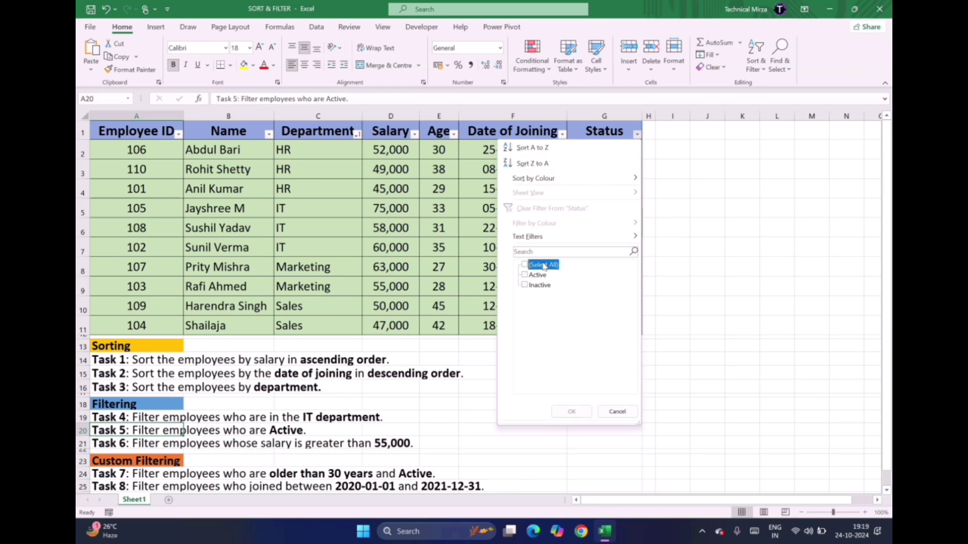
{"action": "left_click", "coordinate": [525, 275]}
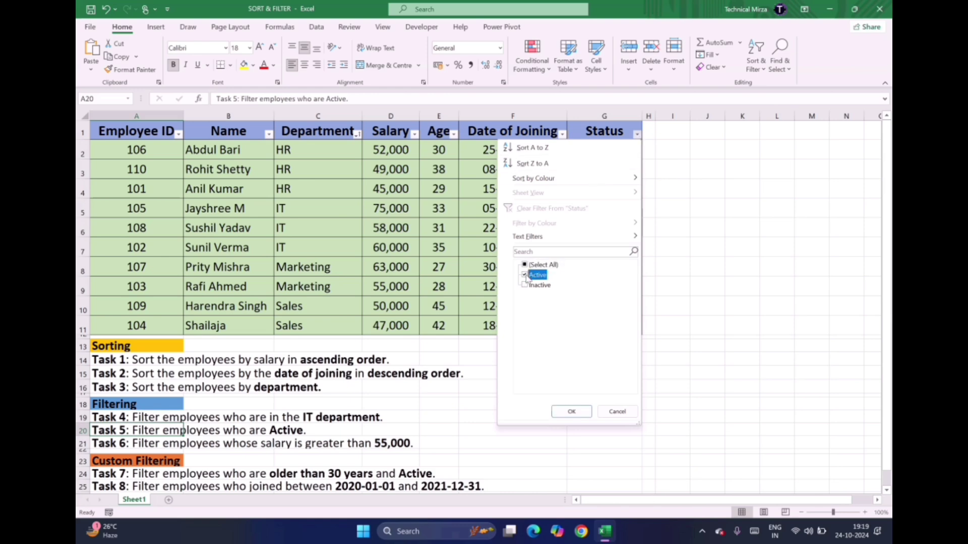
{"action": "left_click", "coordinate": [560, 412]}
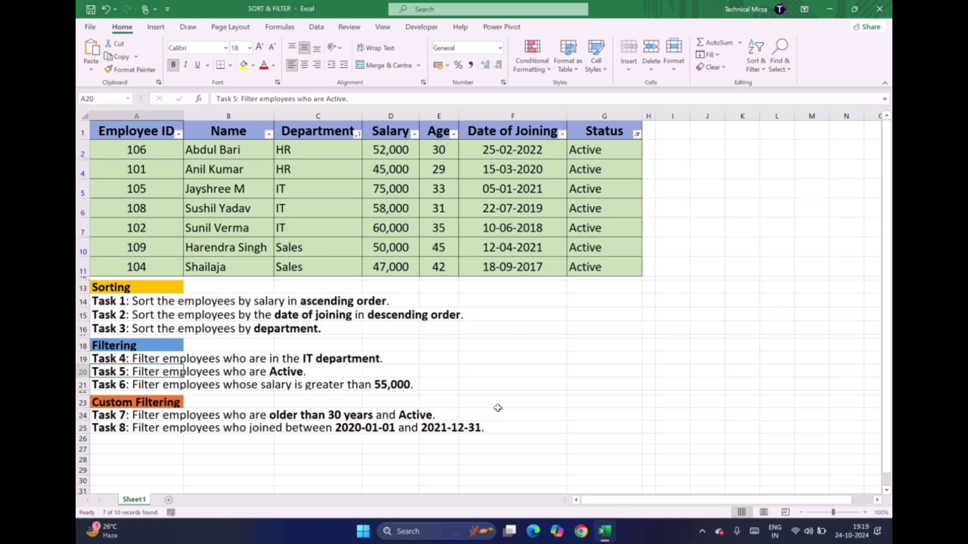
Re-tick Inactive in the Status filter to restore all ten employees
{"action": "left_click", "coordinate": [637, 134]}
{"action": "left_click", "coordinate": [538, 285]}
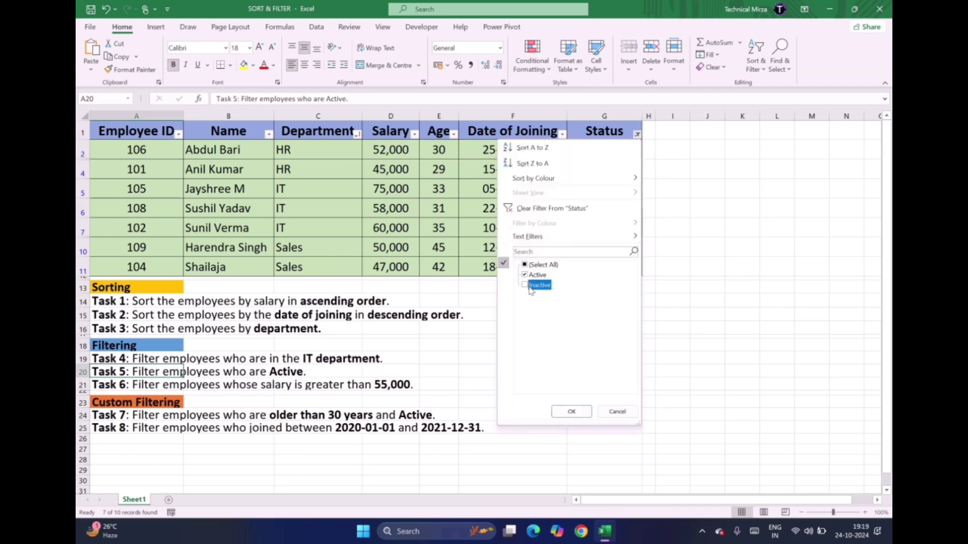
{"action": "left_click", "coordinate": [571, 411]}
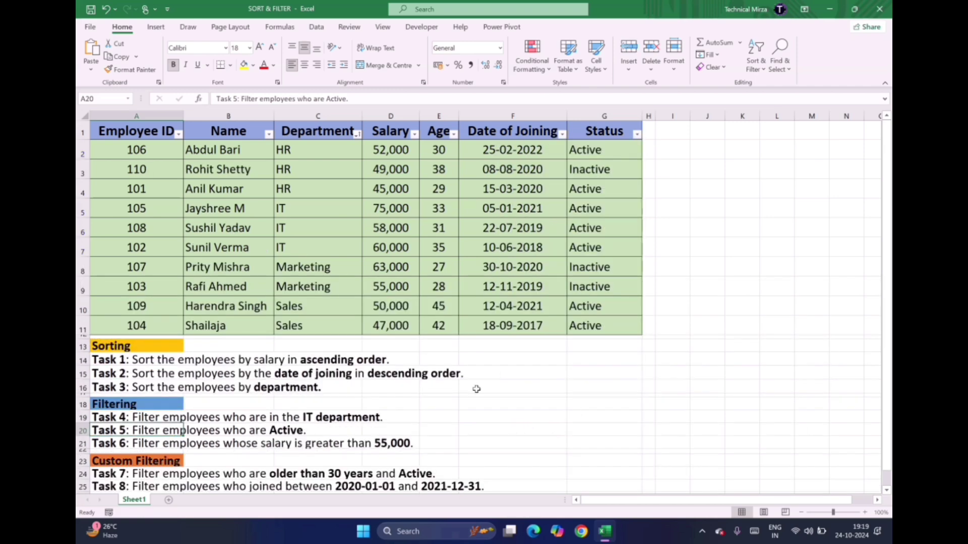
Apply a Salary Greater Than 55000 number filter, leaving four employees
{"action": "left_click", "coordinate": [154, 441]}
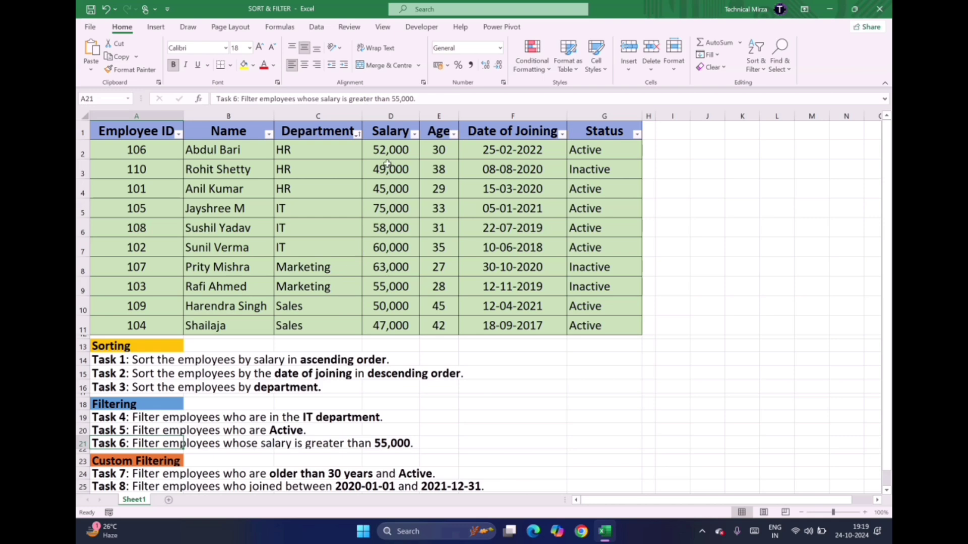
{"action": "left_click", "coordinate": [415, 134]}
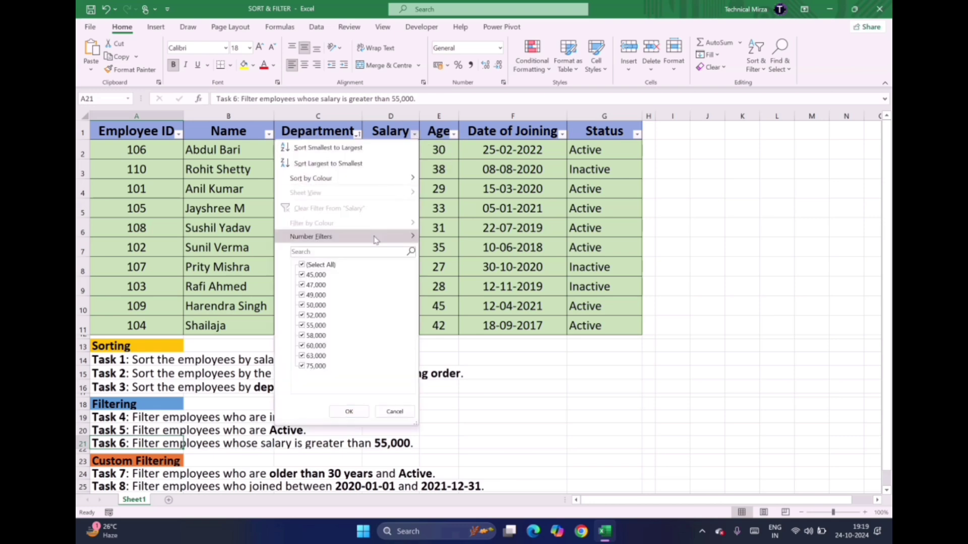
{"action": "mouse_move", "coordinate": [311, 237]}
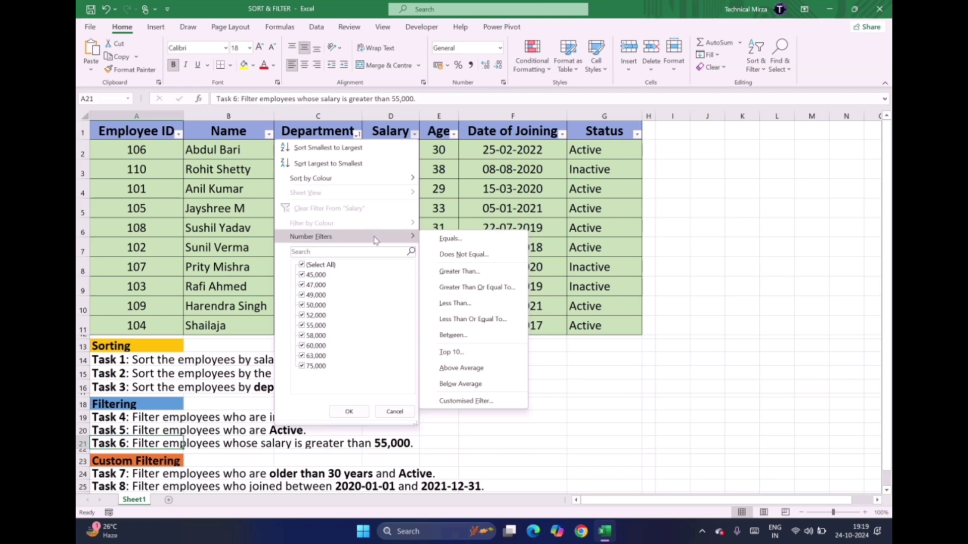
{"action": "left_click", "coordinate": [469, 274]}
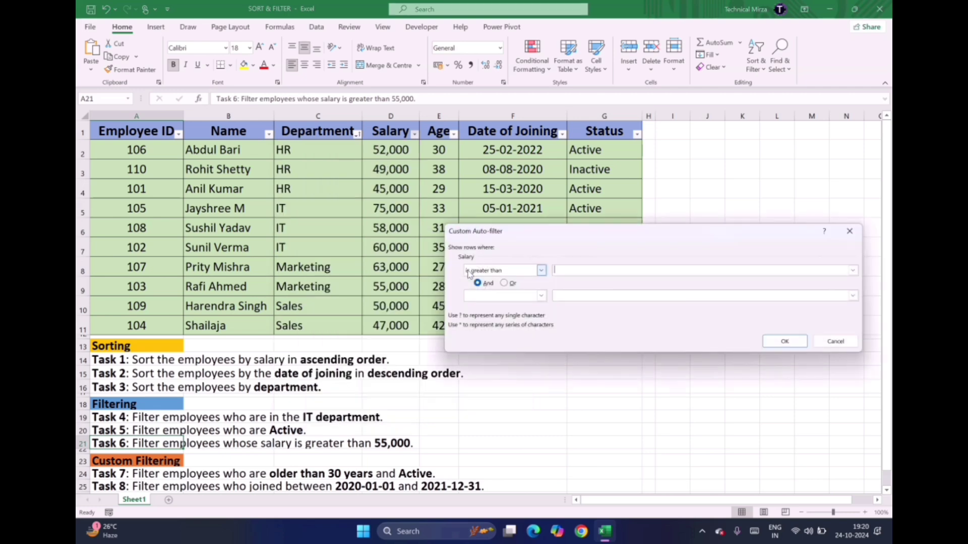
{"action": "left_click", "coordinate": [575, 269]}
{"action": "type", "text": "55000"}
{"action": "left_click", "coordinate": [779, 343]}
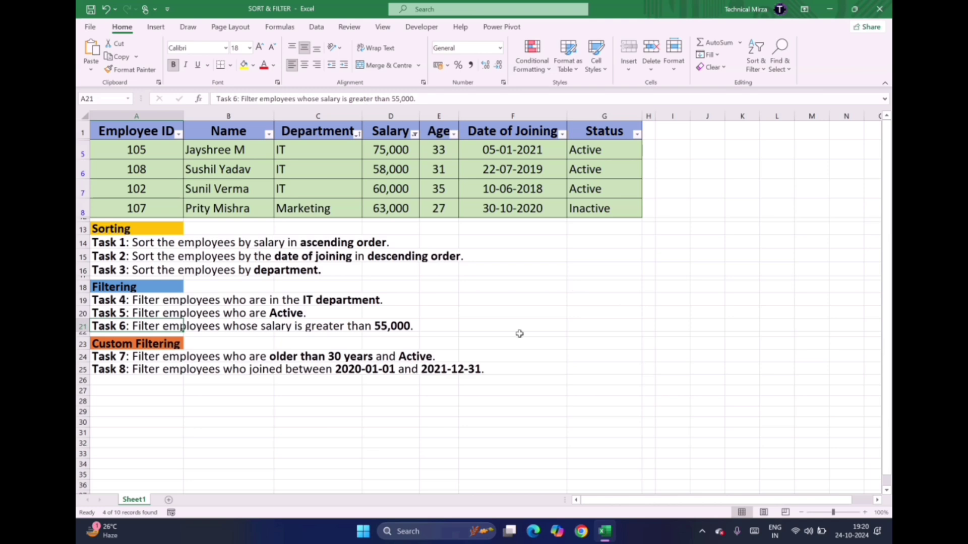
Reset the Salary filter to Select All so all ten employees are listed
{"action": "left_click", "coordinate": [120, 354]}
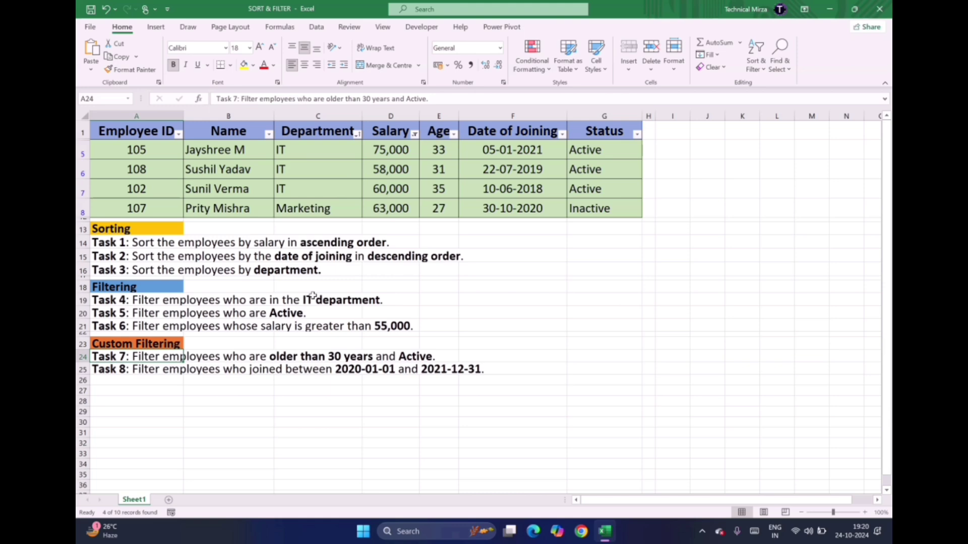
{"action": "left_click", "coordinate": [415, 134]}
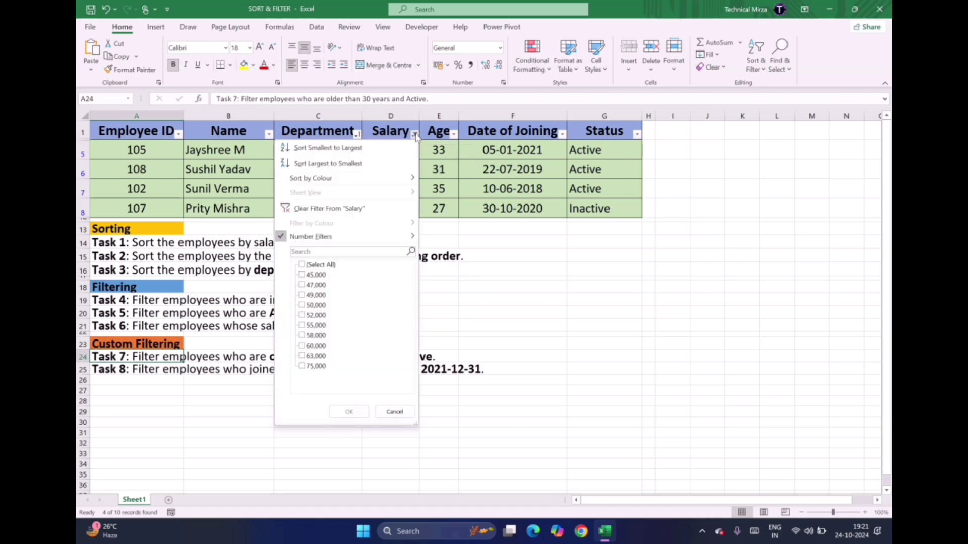
{"action": "left_click", "coordinate": [302, 266]}
{"action": "left_click", "coordinate": [303, 265]}
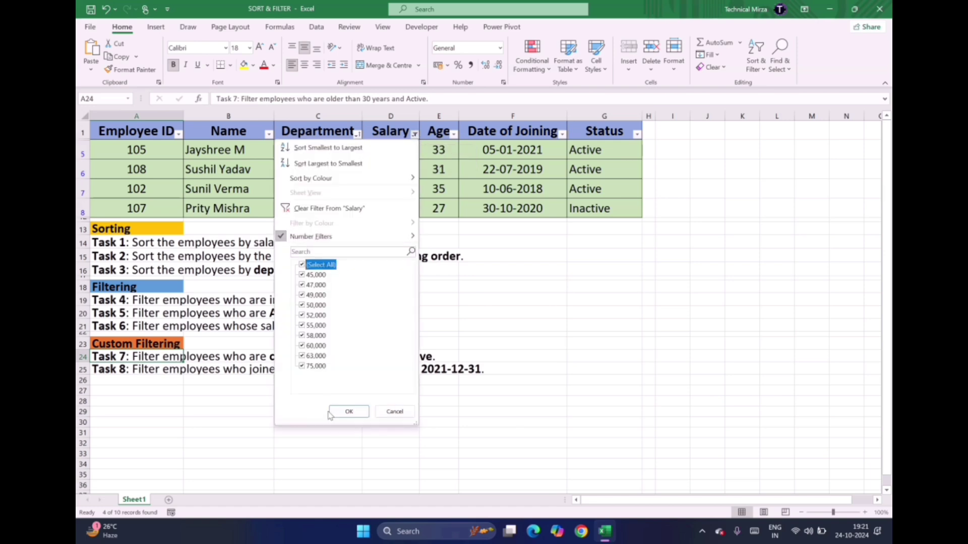
{"action": "left_click", "coordinate": [348, 411]}
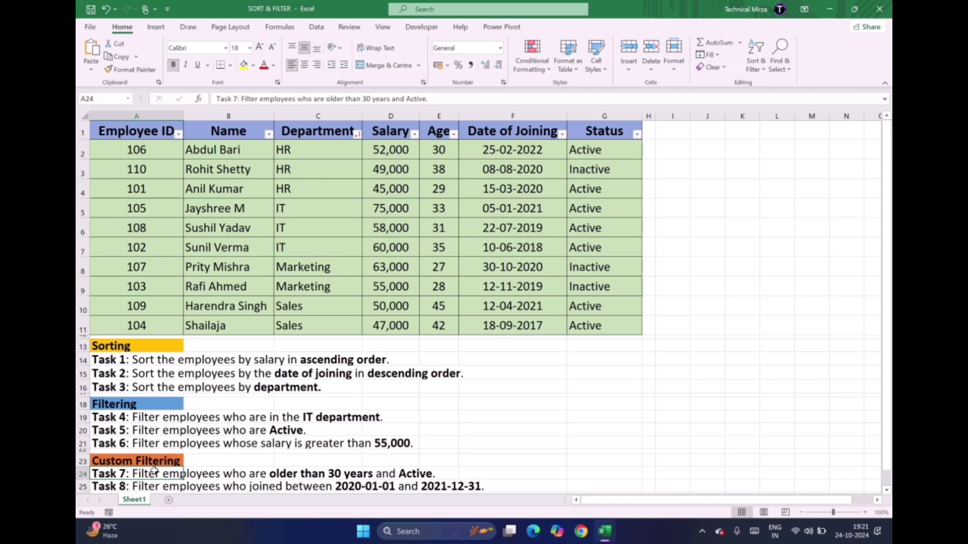
Filter the Status column to show only Active employees
{"action": "left_click", "coordinate": [637, 134]}
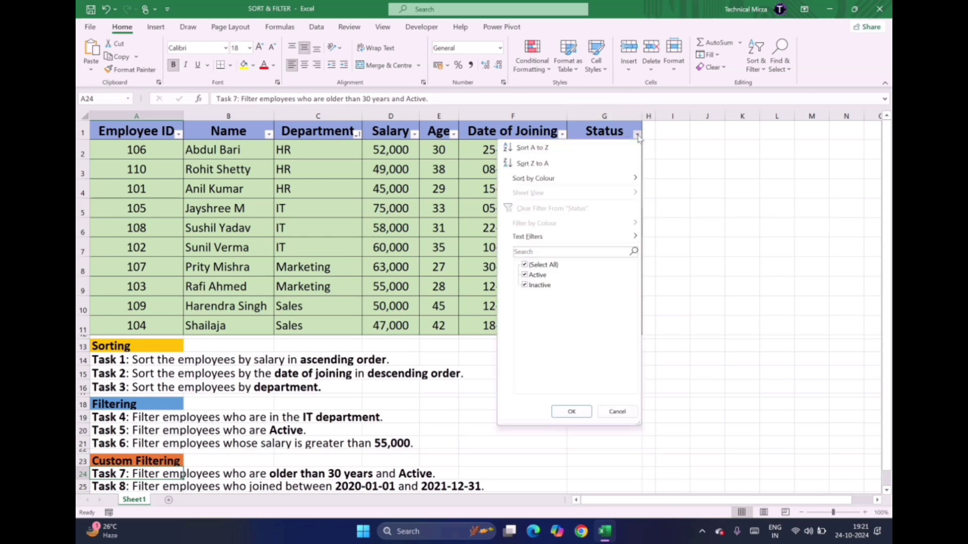
{"action": "left_click", "coordinate": [542, 265]}
{"action": "left_click", "coordinate": [537, 275]}
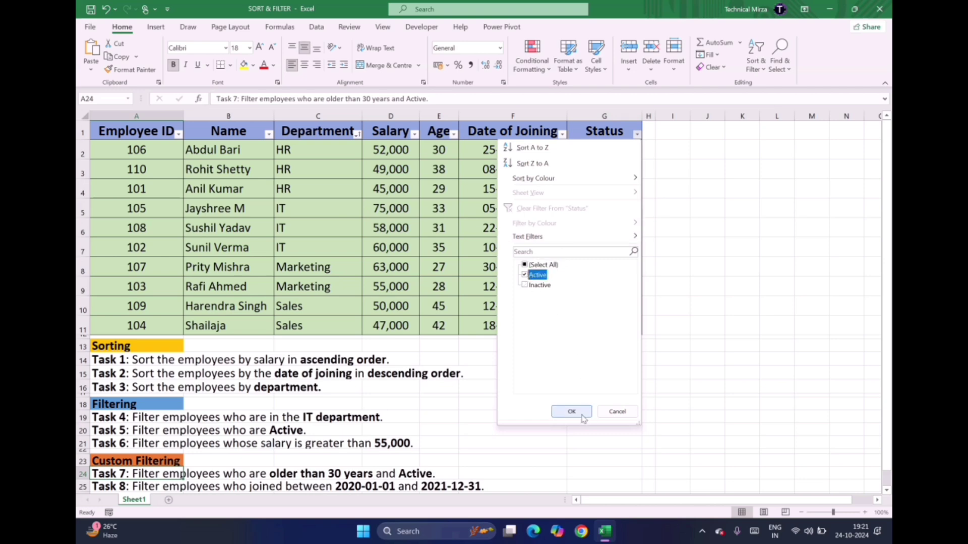
{"action": "left_click", "coordinate": [572, 412]}
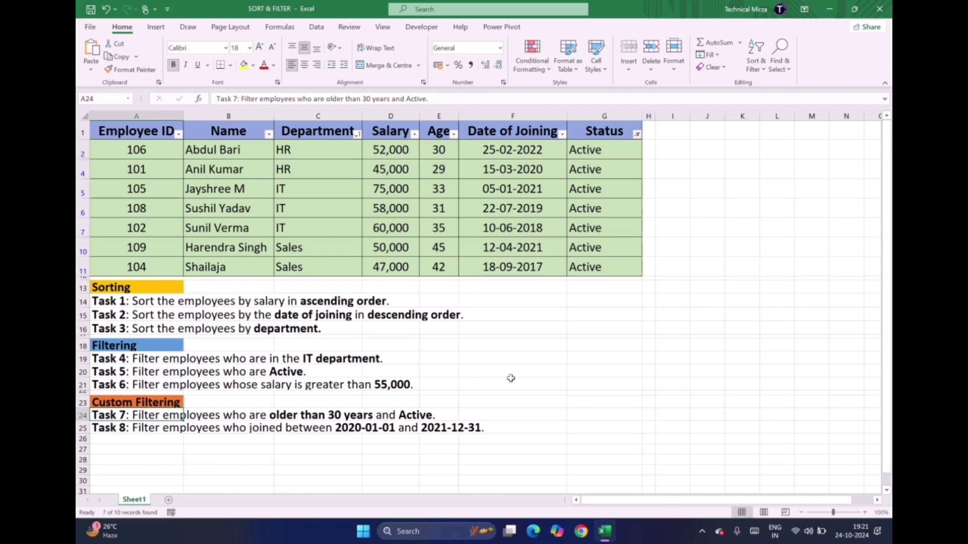
Add an Age Greater Than 30 number filter, leaving five Active employees aged 31 to 45
{"action": "left_click", "coordinate": [453, 134]}
{"action": "mouse_move", "coordinate": [350, 237]}
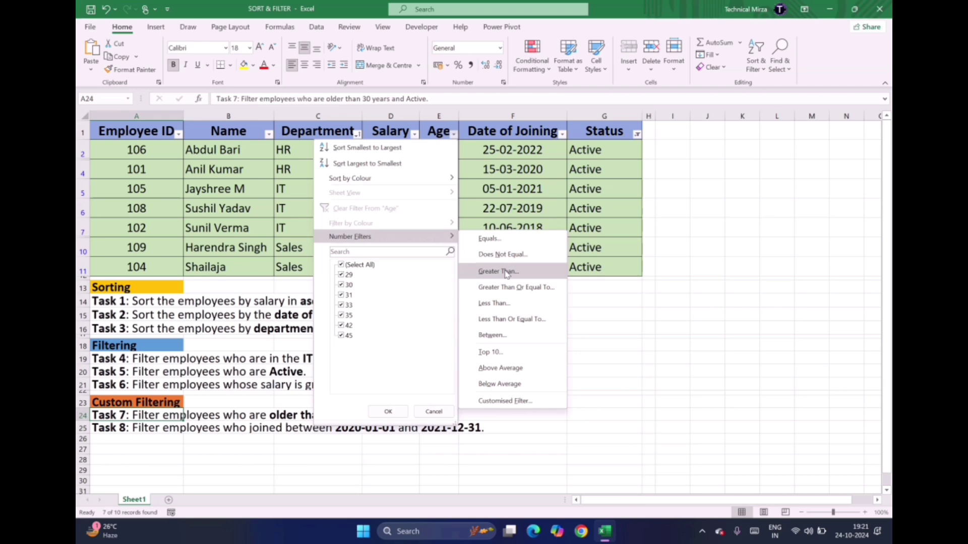
{"action": "left_click", "coordinate": [507, 273]}
{"action": "type", "text": "309"}
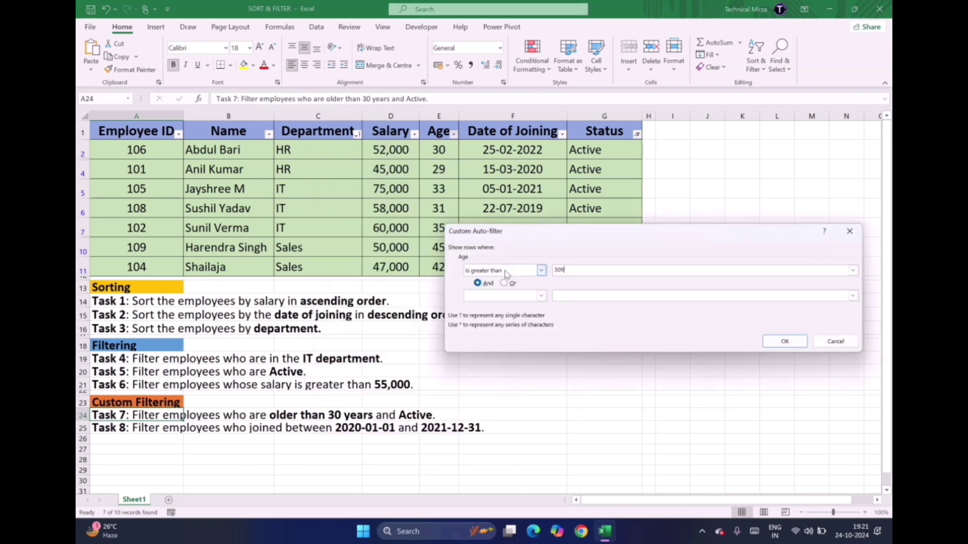
{"action": "left_click", "coordinate": [785, 341]}
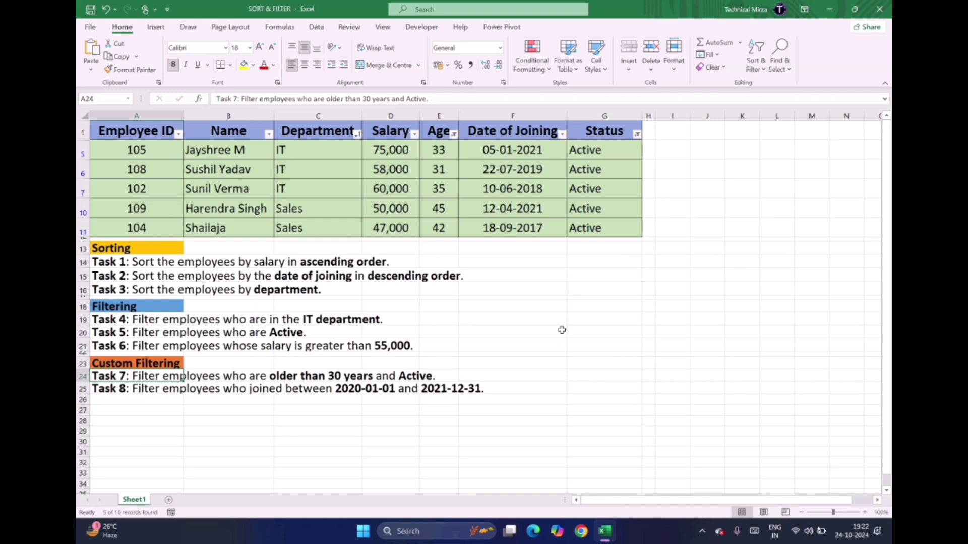
Include Inactive employees again in the Status filter so every status shows
{"action": "left_click", "coordinate": [637, 134]}
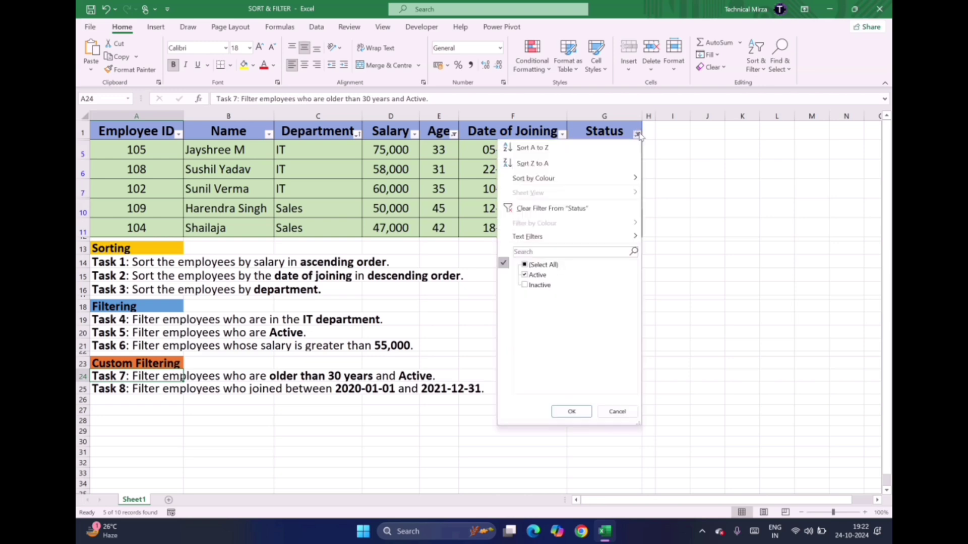
{"action": "left_click", "coordinate": [528, 286]}
{"action": "left_click", "coordinate": [571, 411]}
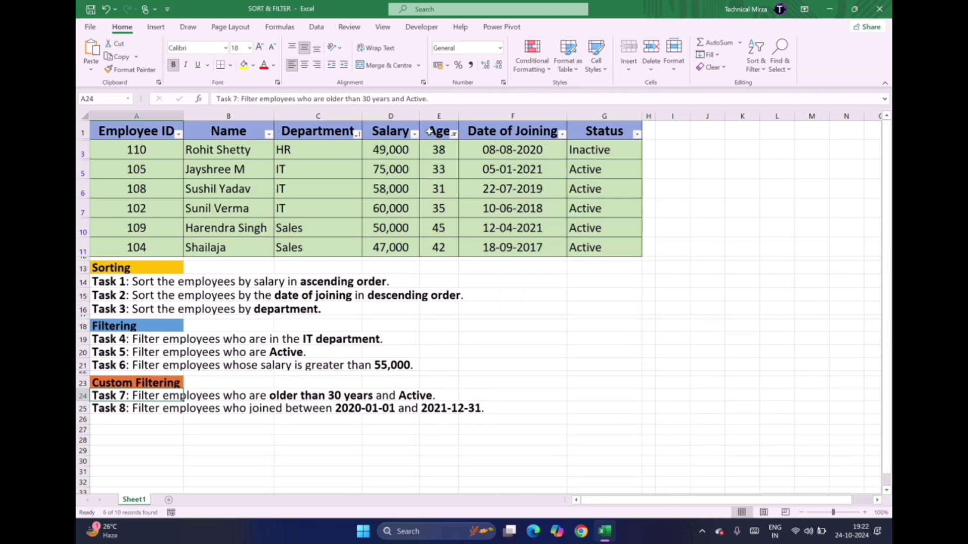
Select all ages in the Age filter to remove the age restriction, then go to cell A25
{"action": "left_click", "coordinate": [454, 134]}
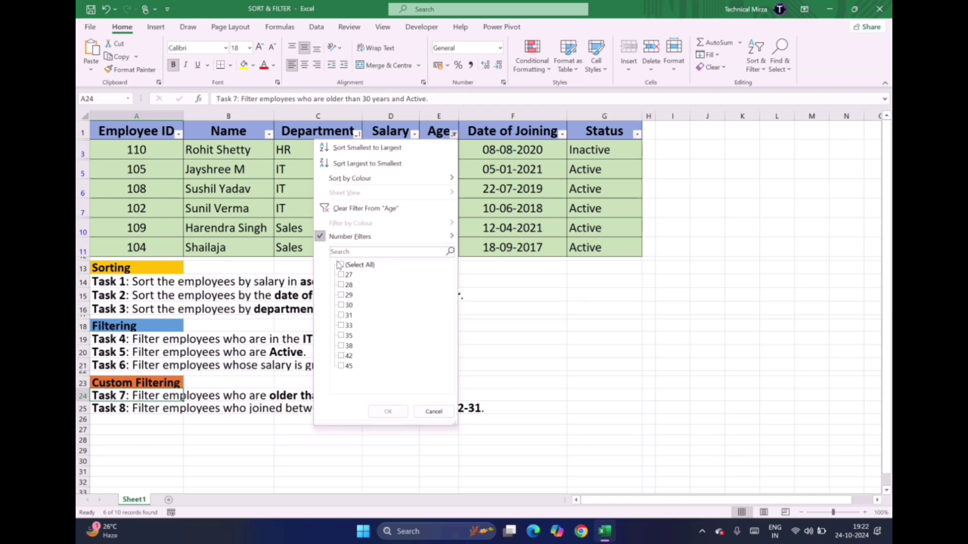
{"action": "left_click", "coordinate": [342, 265]}
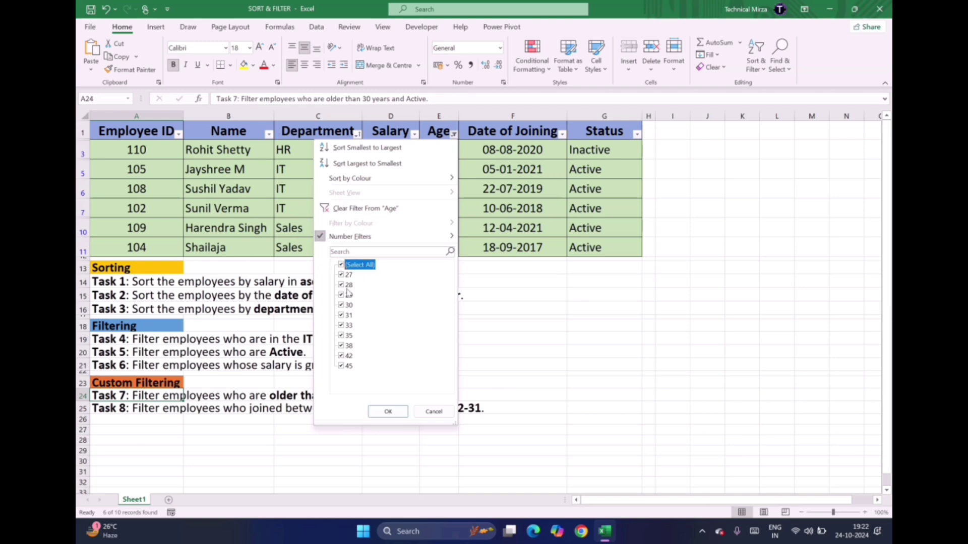
{"action": "left_click", "coordinate": [387, 412]}
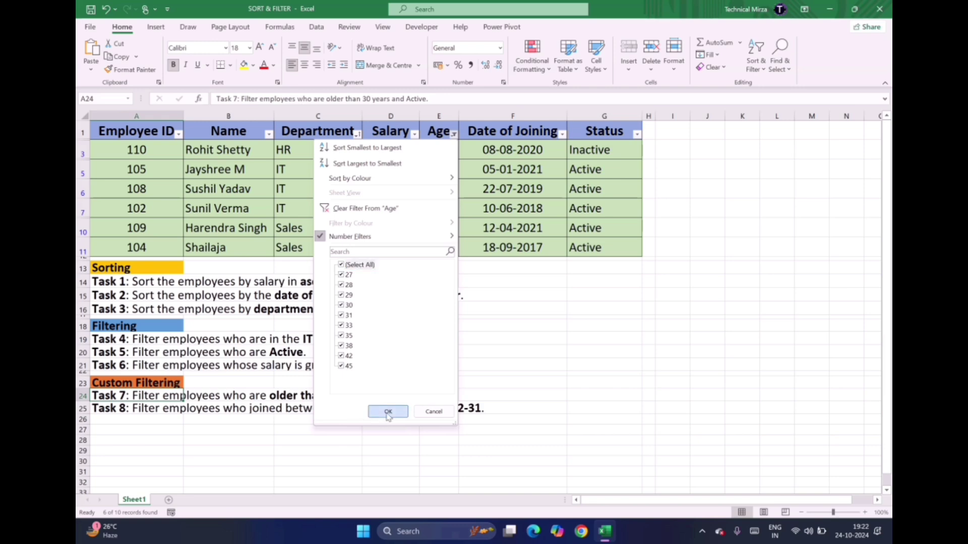
{"action": "left_click", "coordinate": [137, 485]}
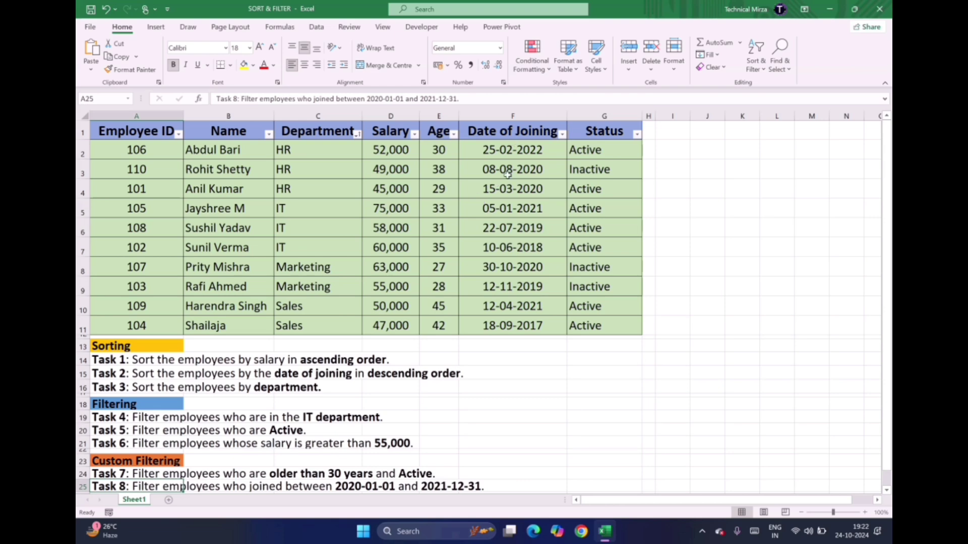
Set up a Between date filter on Date of Joining starting 01-01-2020
{"action": "left_click", "coordinate": [564, 135]}
{"action": "mouse_move", "coordinate": [453, 237]}
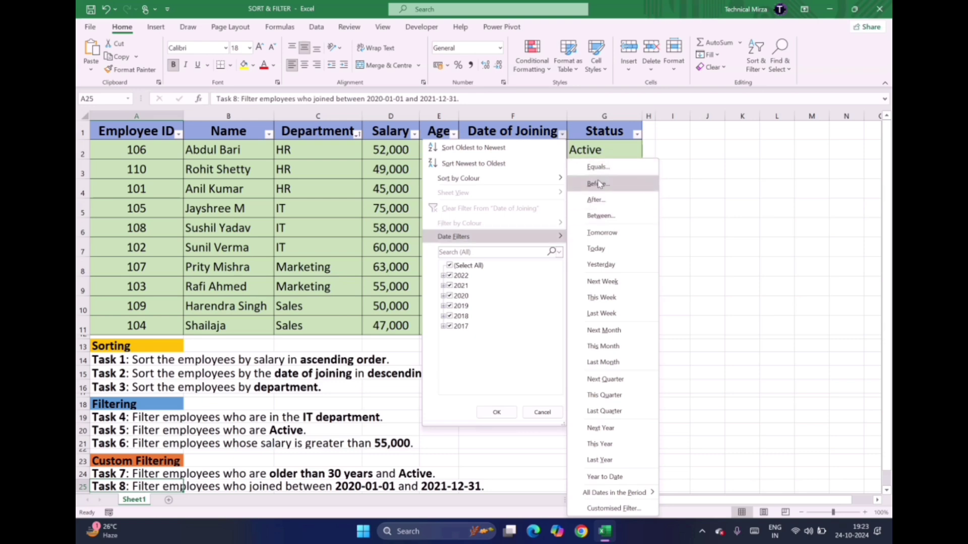
{"action": "left_click", "coordinate": [599, 216]}
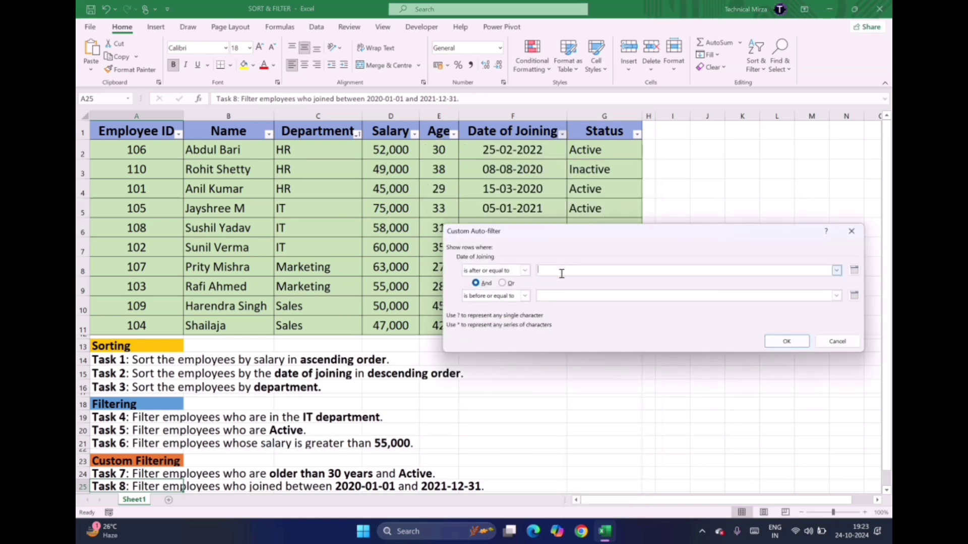
{"action": "left_click", "coordinate": [855, 271]}
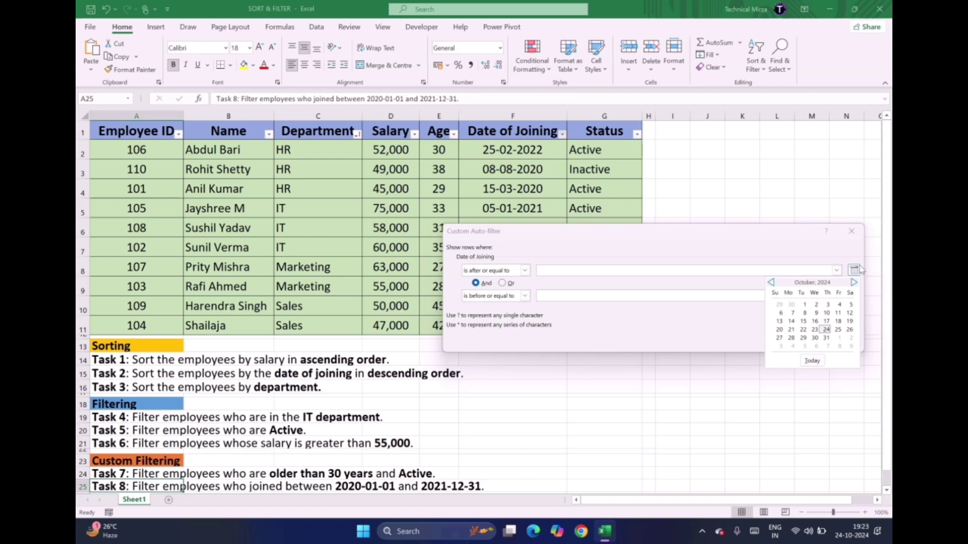
{"action": "left_click", "coordinate": [771, 282]}
{"action": "left_click", "coordinate": [771, 283]}
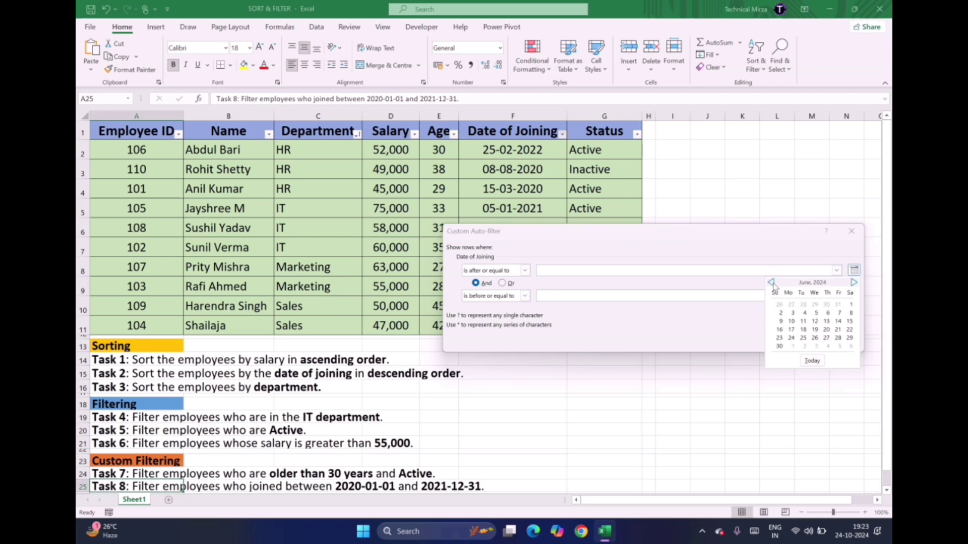
{"action": "left_click", "coordinate": [772, 283]}
{"action": "left_click", "coordinate": [772, 283]}
{"action": "left_click", "coordinate": [772, 282]}
{"action": "left_click", "coordinate": [772, 282]}
{"action": "left_click", "coordinate": [772, 282]}
{"action": "left_click", "coordinate": [771, 282]}
{"action": "left_click", "coordinate": [772, 283]}
{"action": "left_click", "coordinate": [772, 283]}
{"action": "triple_click", "coordinate": [772, 283]}
{"action": "triple_click", "coordinate": [772, 283]}
{"action": "double_click", "coordinate": [771, 283]}
{"action": "double_click", "coordinate": [771, 283]}
{"action": "triple_click", "coordinate": [772, 283]}
{"action": "triple_click", "coordinate": [772, 282]}
{"action": "triple_click", "coordinate": [771, 283]}
{"action": "double_click", "coordinate": [771, 282]}
{"action": "triple_click", "coordinate": [772, 283]}
{"action": "triple_click", "coordinate": [772, 283]}
{"action": "triple_click", "coordinate": [772, 283]}
{"action": "triple_click", "coordinate": [772, 283]}
{"action": "triple_click", "coordinate": [771, 283]}
{"action": "left_click", "coordinate": [772, 283]}
{"action": "left_click", "coordinate": [814, 305]}
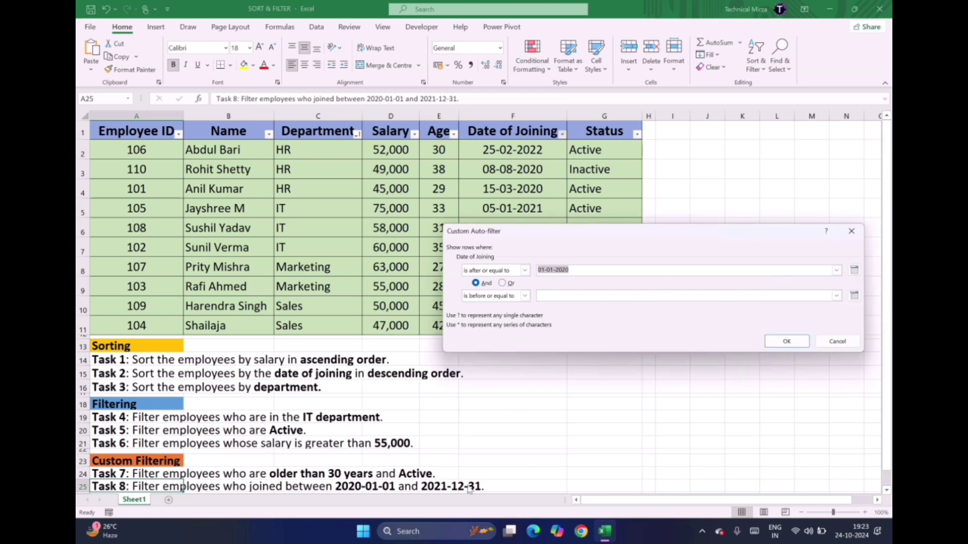
Set the end date to 31-12-2021 and apply the joining date range filter
{"action": "left_click", "coordinate": [853, 295]}
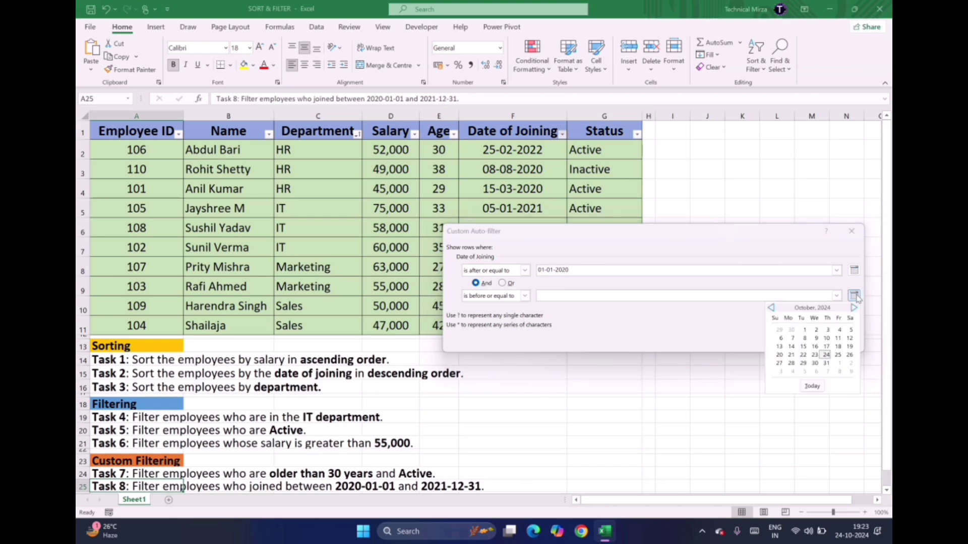
{"action": "left_click", "coordinate": [772, 308]}
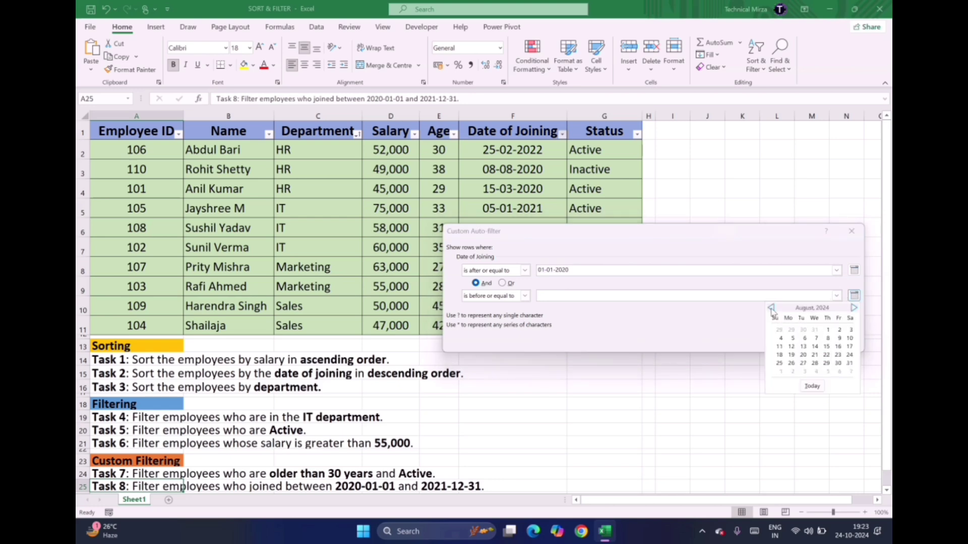
{"action": "left_click", "coordinate": [772, 308]}
{"action": "left_click", "coordinate": [771, 308]}
{"action": "left_click", "coordinate": [772, 308]}
{"action": "left_click", "coordinate": [772, 308]}
{"action": "left_click", "coordinate": [771, 308]}
{"action": "left_click", "coordinate": [772, 308]}
{"action": "left_click", "coordinate": [771, 308]}
{"action": "left_click", "coordinate": [772, 308]}
{"action": "left_click", "coordinate": [771, 308]}
{"action": "left_click", "coordinate": [771, 307]}
{"action": "left_click", "coordinate": [772, 308]}
{"action": "left_click", "coordinate": [772, 308]}
{"action": "left_click", "coordinate": [772, 308]}
{"action": "left_click", "coordinate": [772, 307]}
{"action": "left_click", "coordinate": [772, 308]}
{"action": "left_click", "coordinate": [771, 308]}
{"action": "left_click", "coordinate": [772, 308]}
{"action": "left_click", "coordinate": [838, 364]}
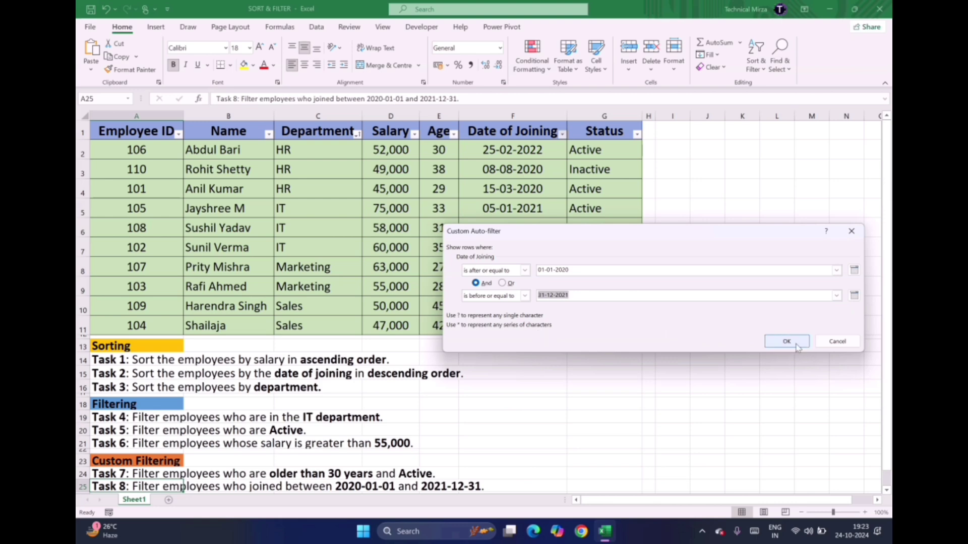
{"action": "left_click", "coordinate": [796, 346]}
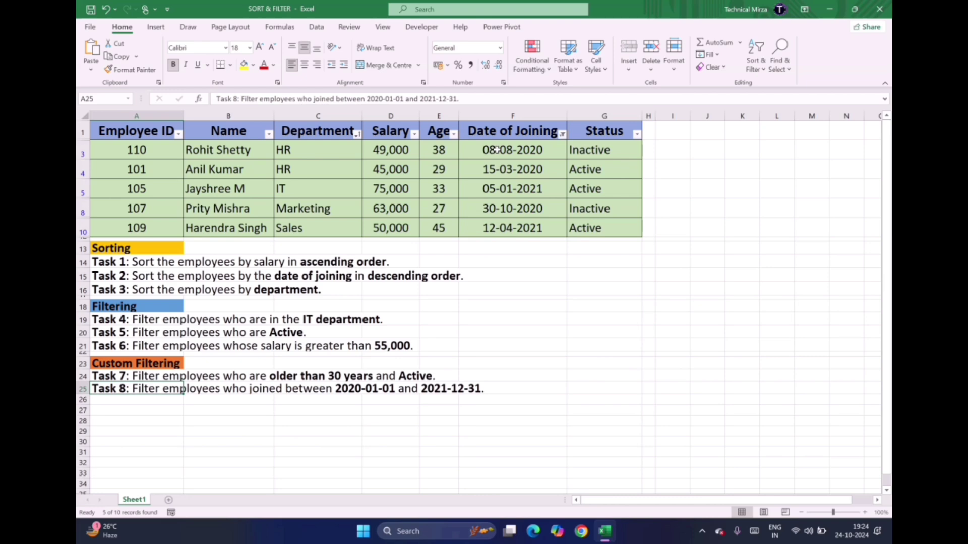
{"action": "left_click_drag", "start_coordinate": [496, 149], "coordinate": [506, 229]}
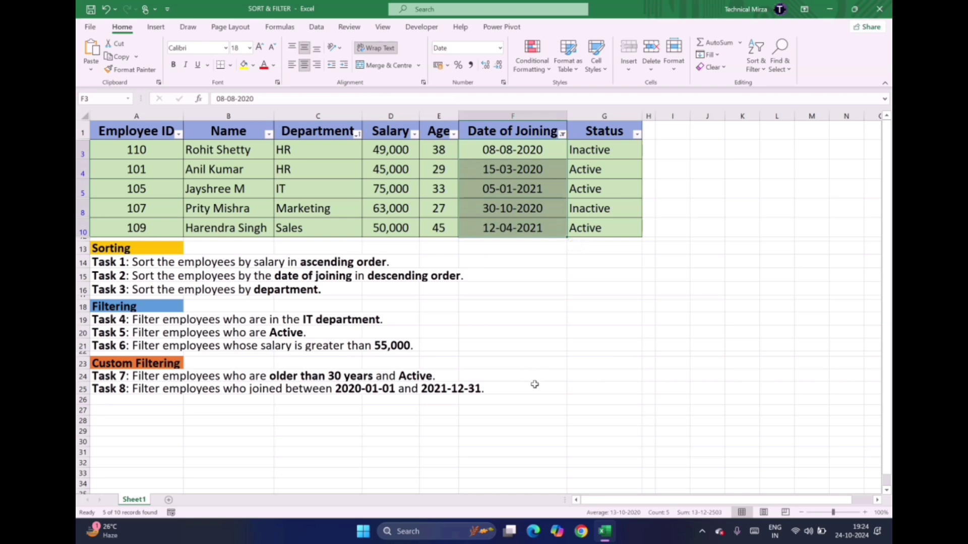
{"action": "left_click", "coordinate": [435, 411]}
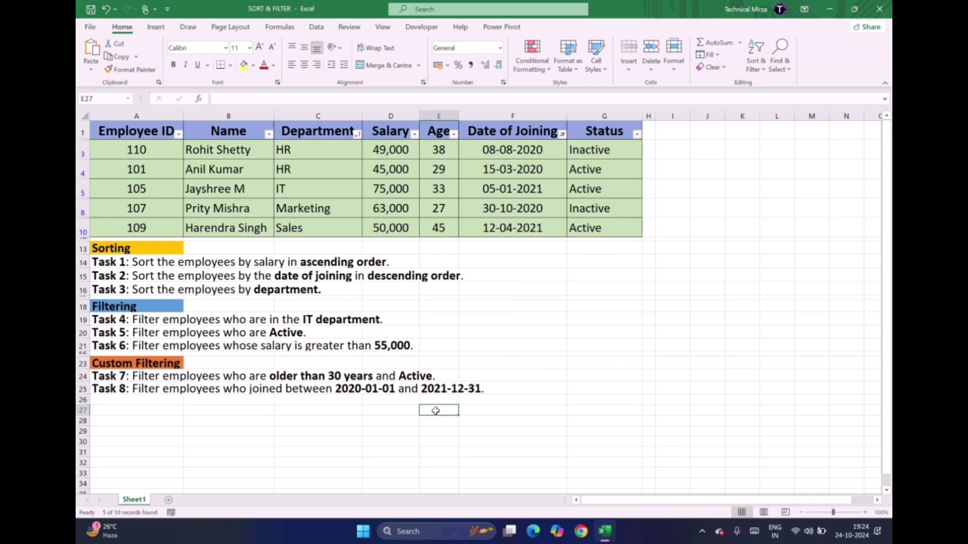
{"action": "left_click", "coordinate": [313, 419]}
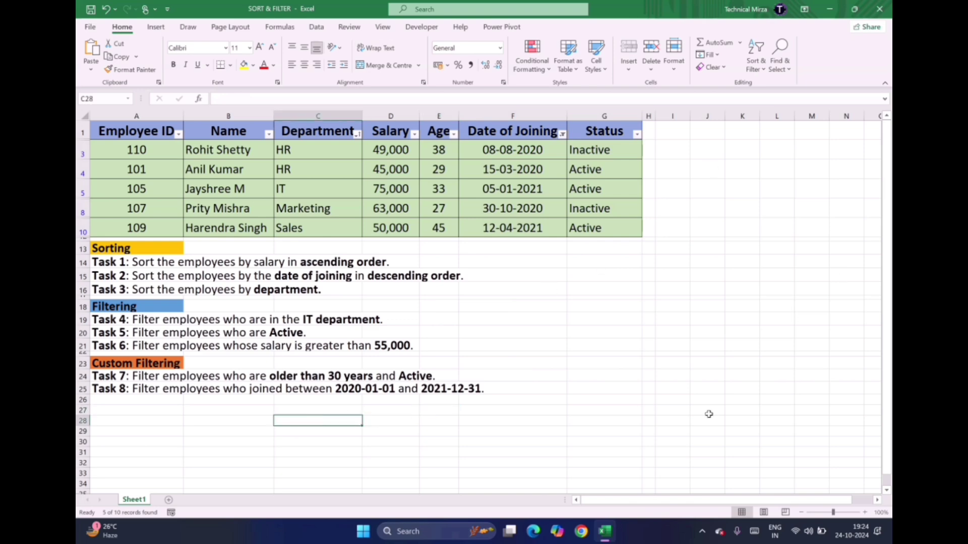
{"action": "left_click", "coordinate": [702, 532]}
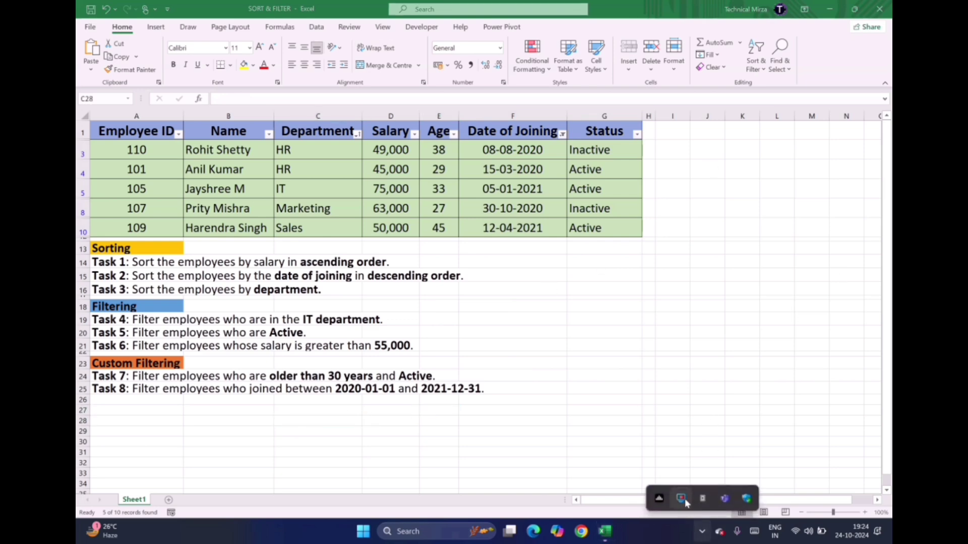